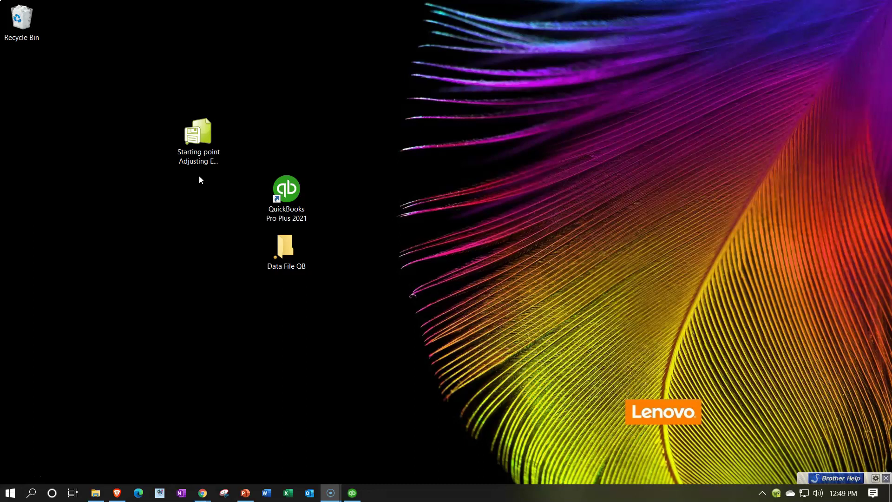
click(200, 163)
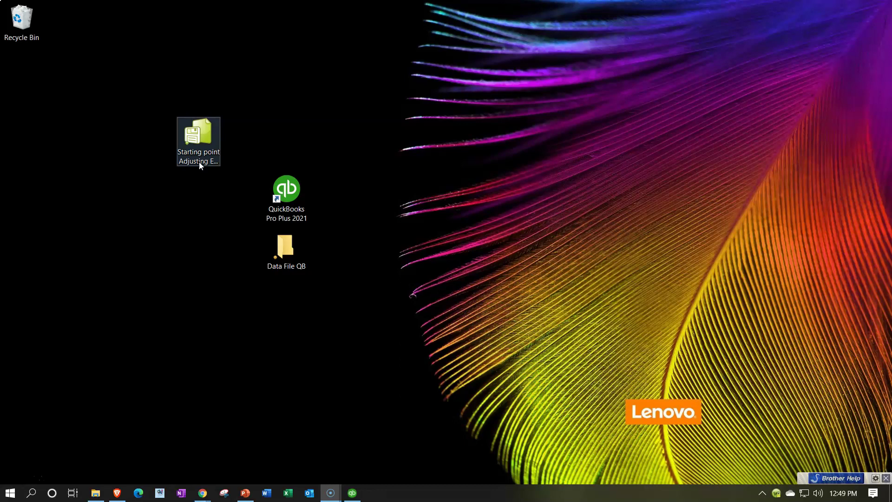
click(204, 176)
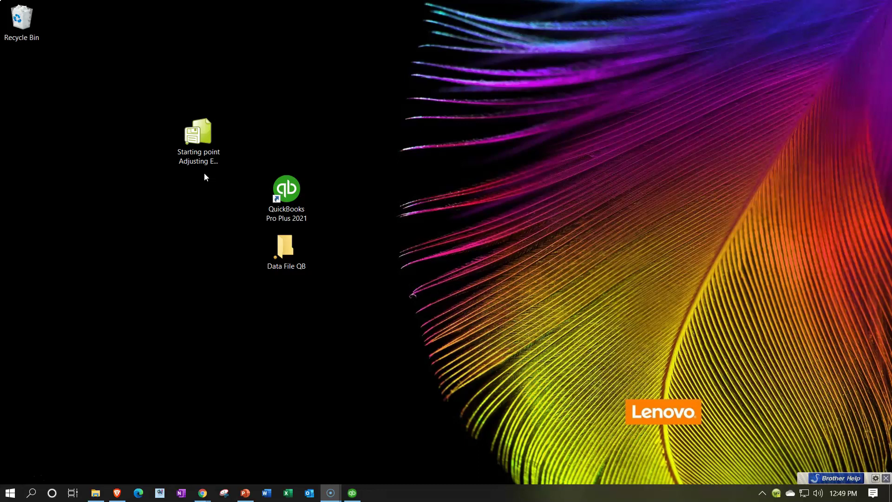
click(196, 161)
double_click(196, 171)
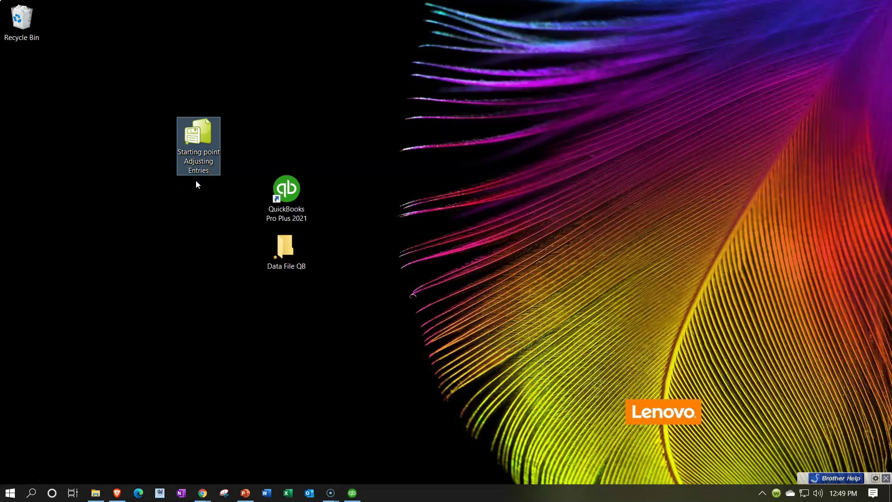
- Switch to Chrome and open the QuickBooks Online product page by way of the QuickBooks site linked from Intuit's home page
click(202, 494)
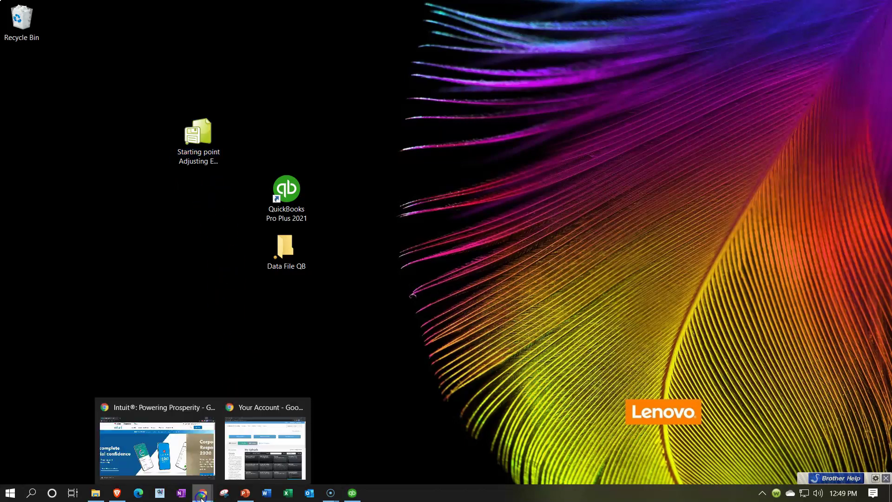
click(206, 446)
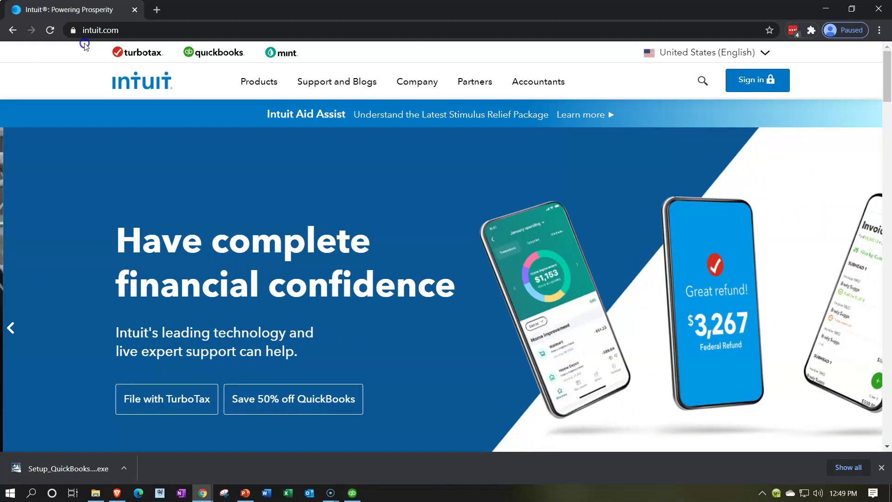
click(205, 54)
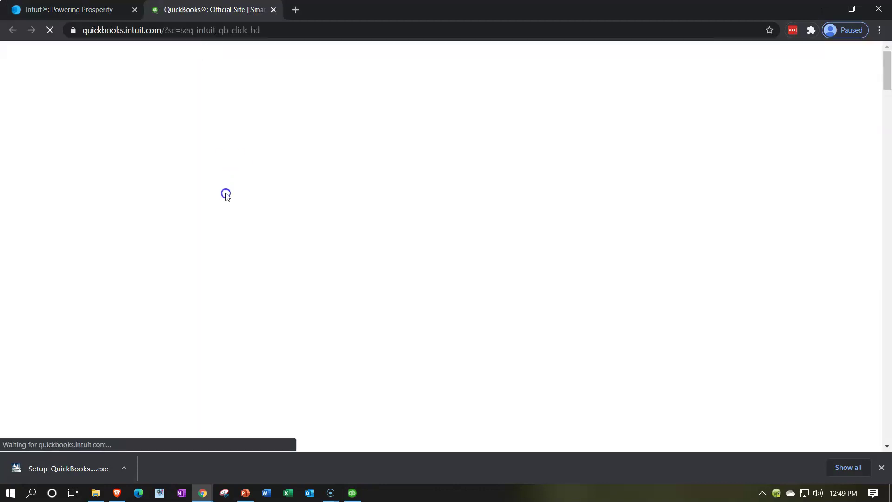
scroll(93, 297, down, 10)
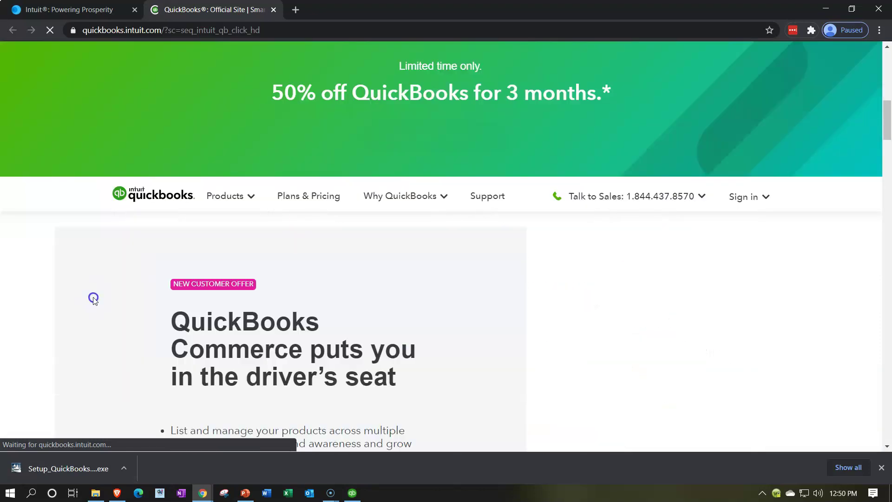
scroll(93, 299, down, 15)
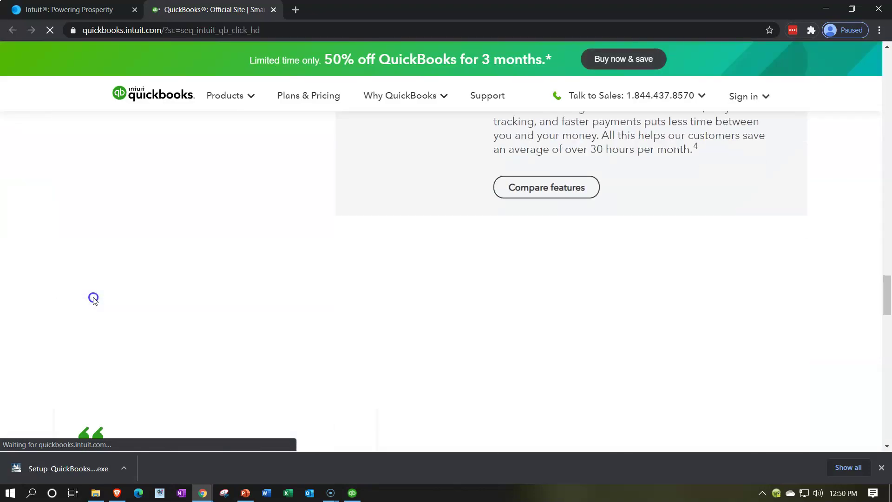
scroll(93, 298, down, 9)
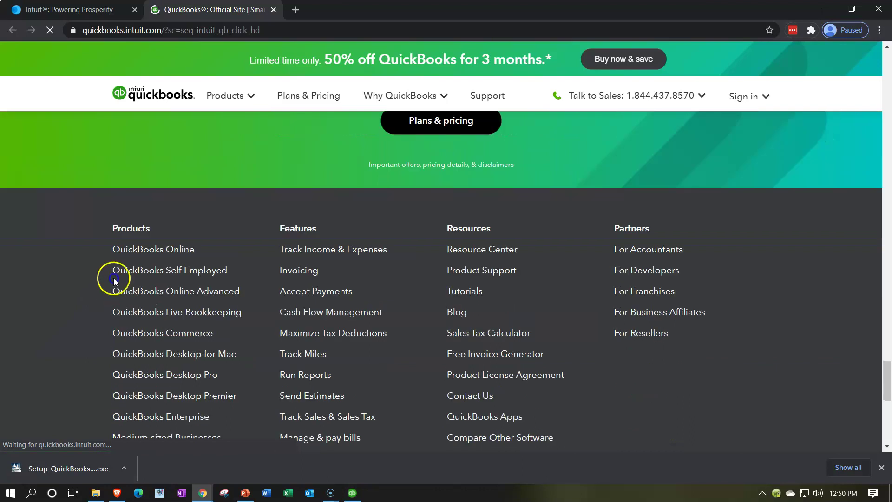
click(127, 250)
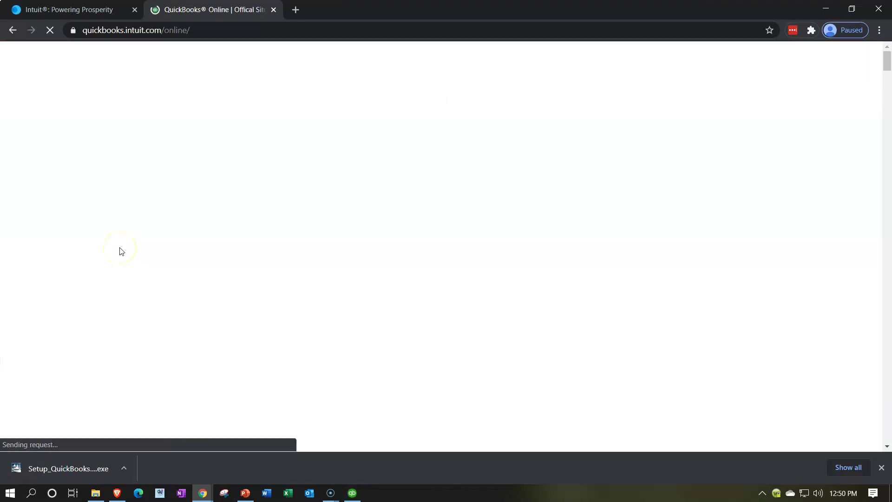
- Switch the QuickBooks Online plan pricing to the 30-day free trial option
scroll(121, 252, down, 4)
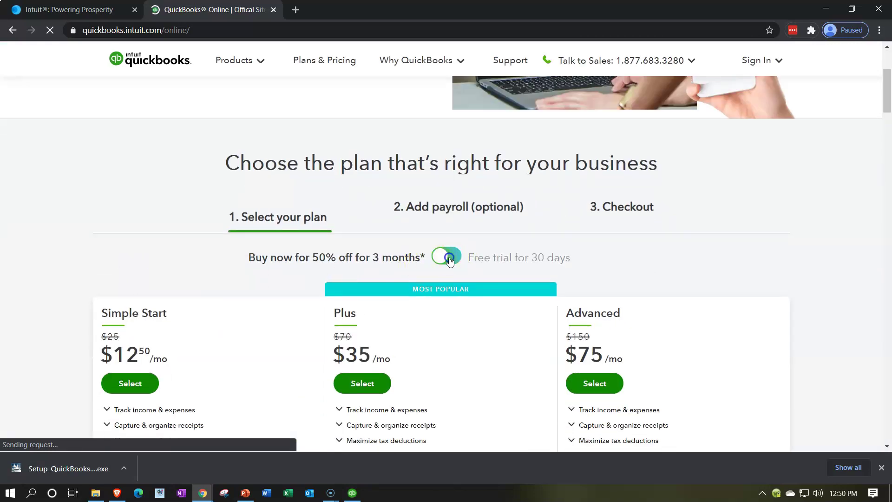
click(450, 261)
scroll(450, 260, down, 1)
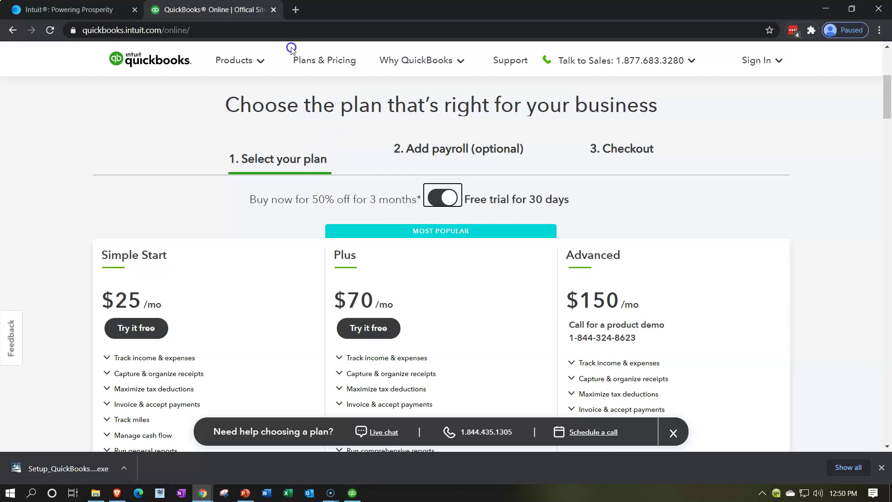
- Search Google for "QuickBooks Desktop Free Trial" in a new browser tab
click(296, 9)
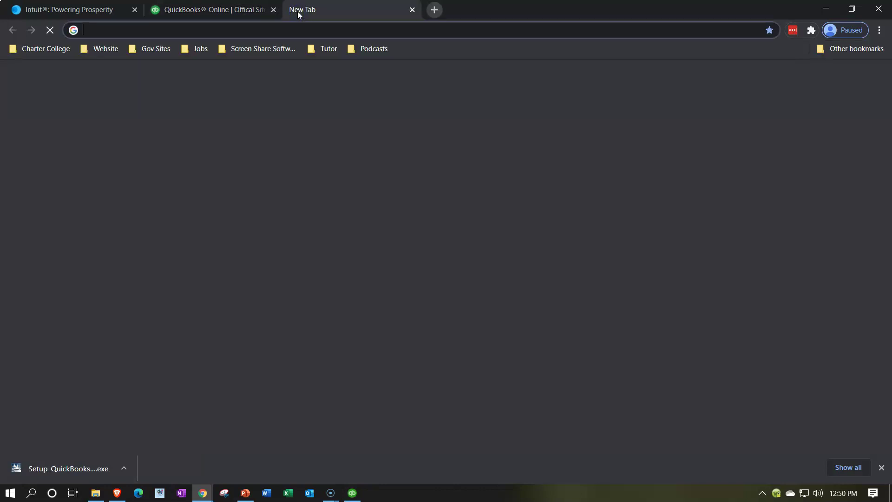
click(359, 240)
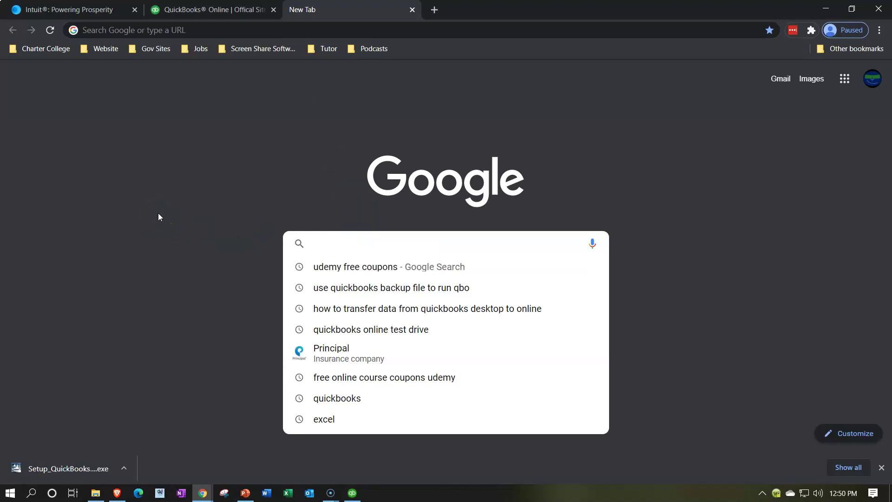
click(351, 261)
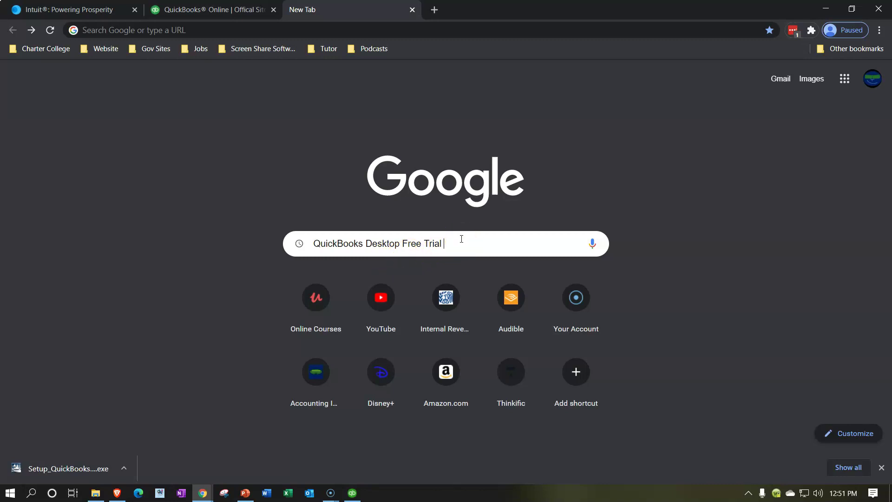
key(Return)
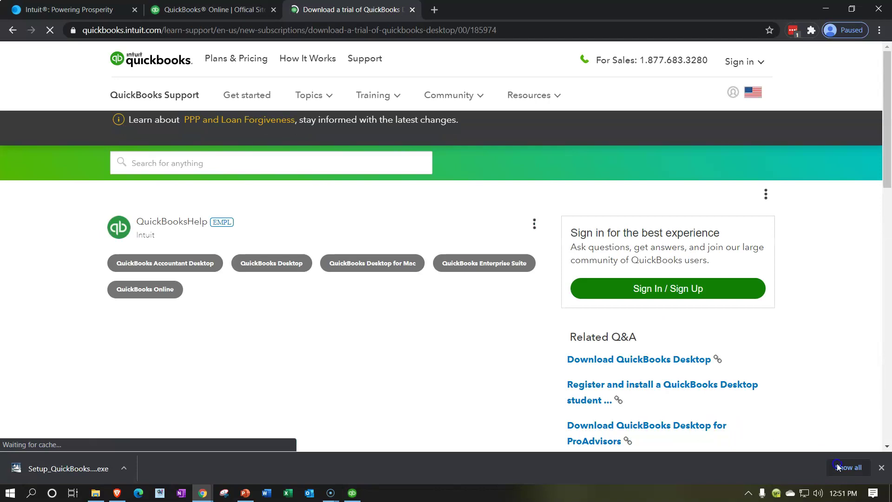
- Download the QuickBooks Pro 2021 trial installer from the QuickBooks Desktop trial support page and minimize the browser
click(883, 468)
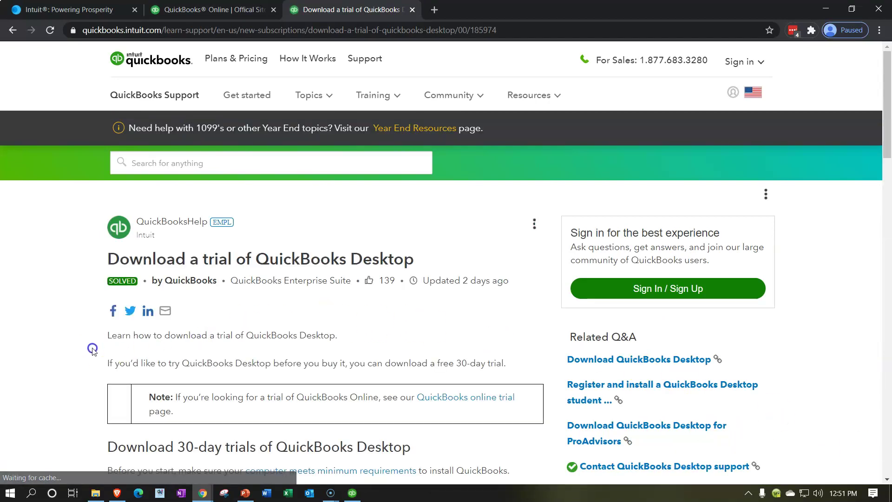
scroll(90, 348, down, 3)
scroll(89, 349, down, 5)
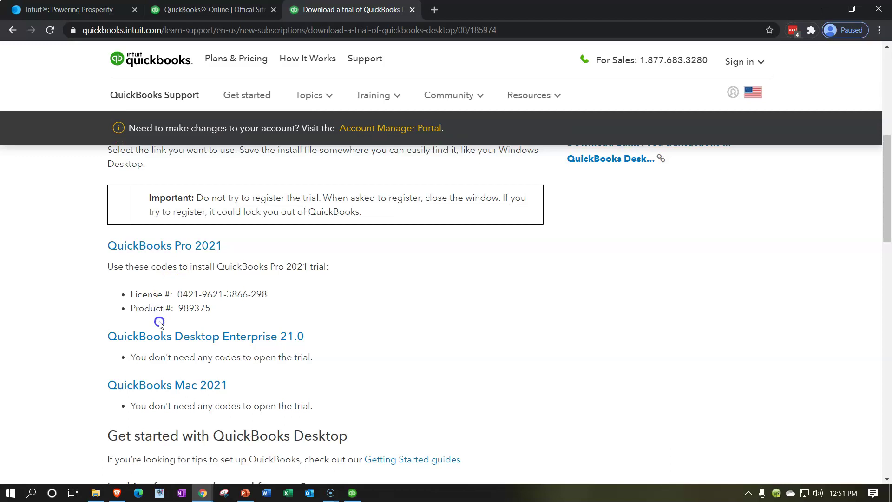
click(154, 247)
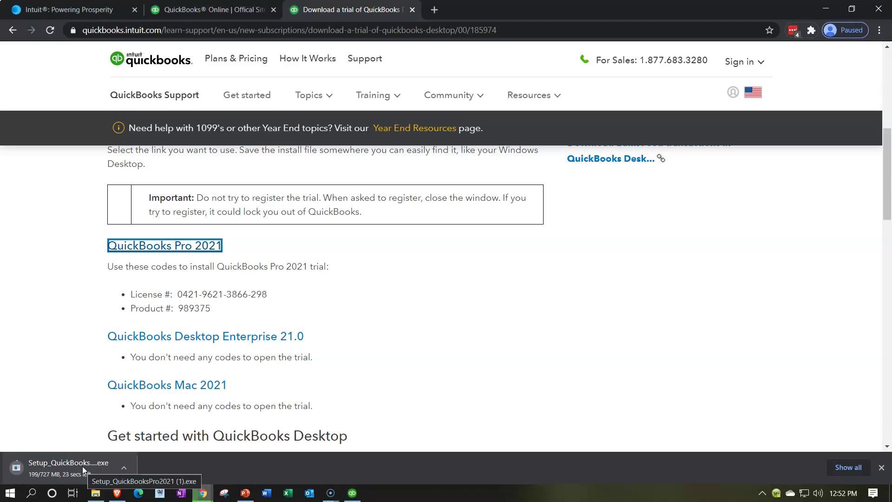
click(79, 468)
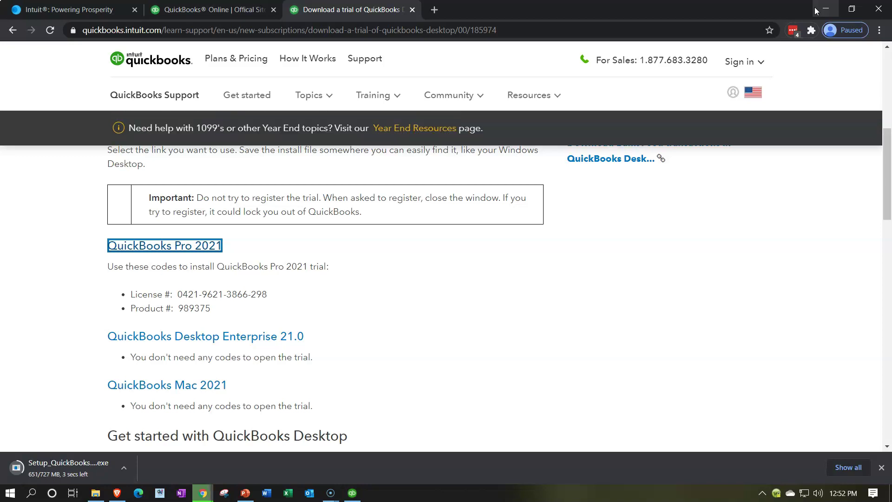
click(816, 9)
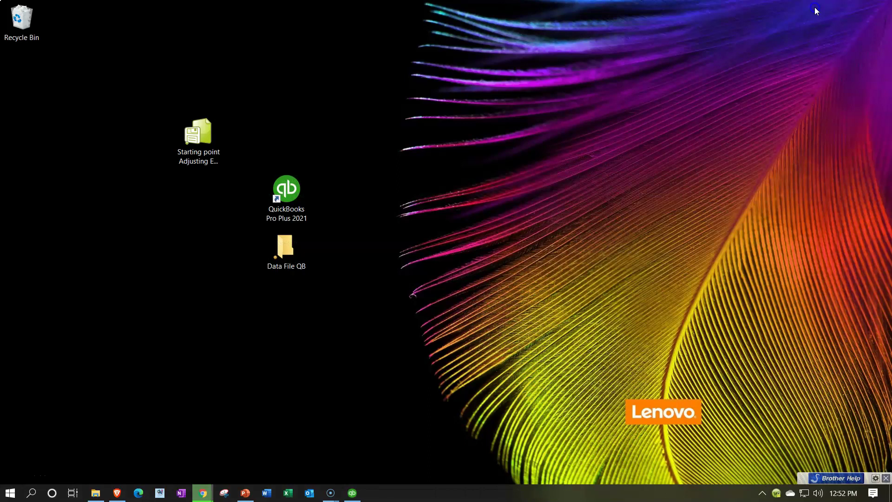
click(723, 95)
click(297, 193)
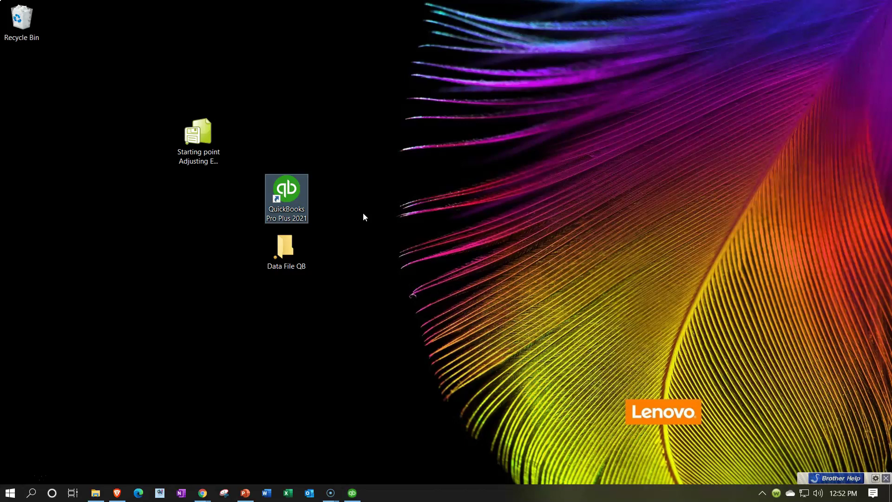
click(215, 160)
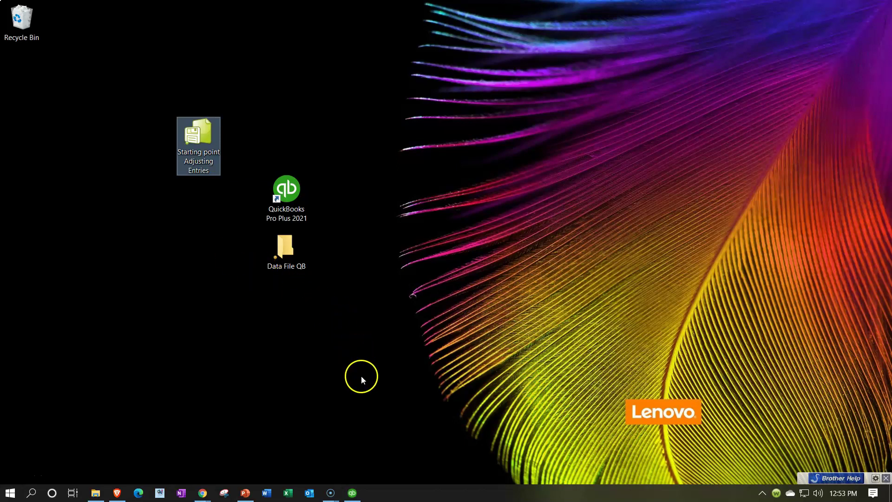
click(287, 190)
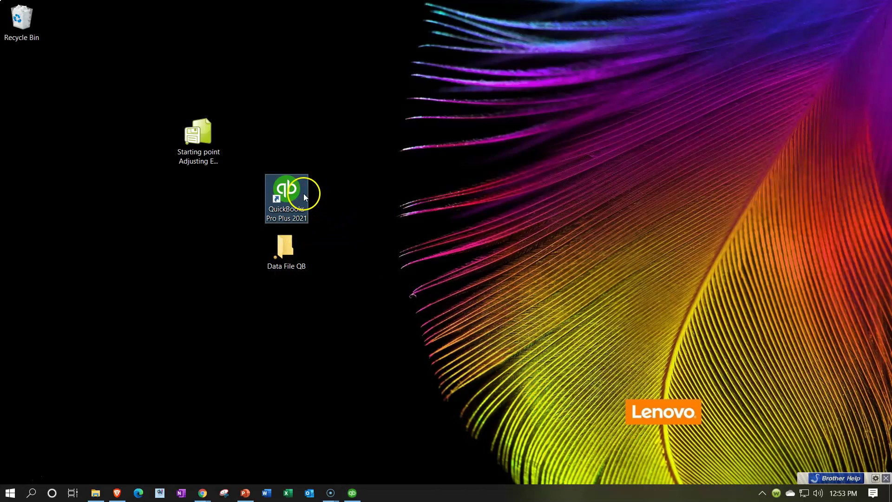
click(211, 158)
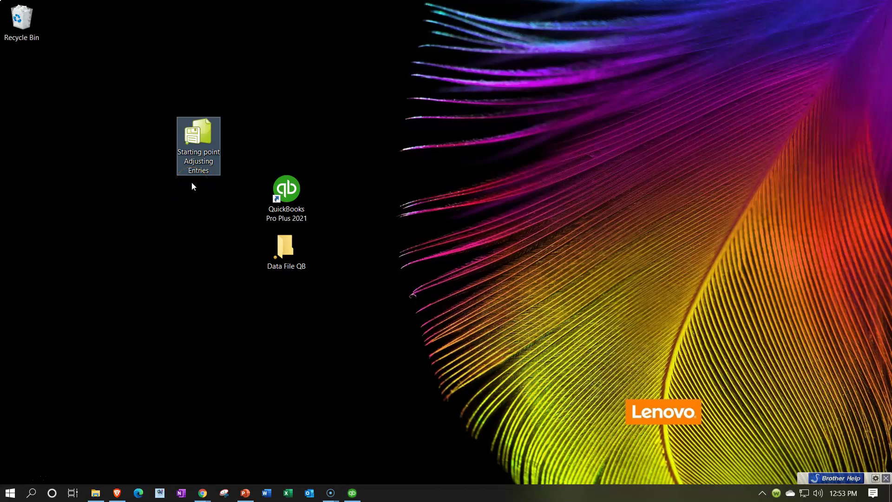
click(273, 247)
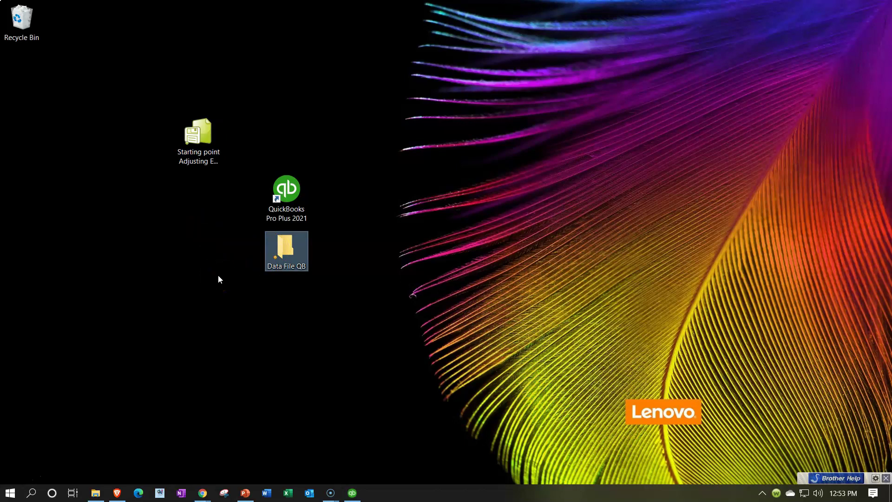
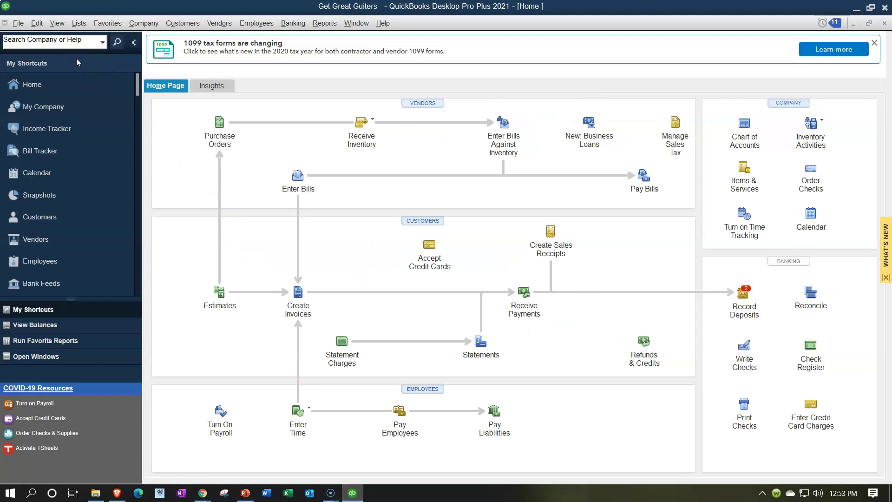
- Close the Get Great Guiters company file in QuickBooks Desktop
click(18, 24)
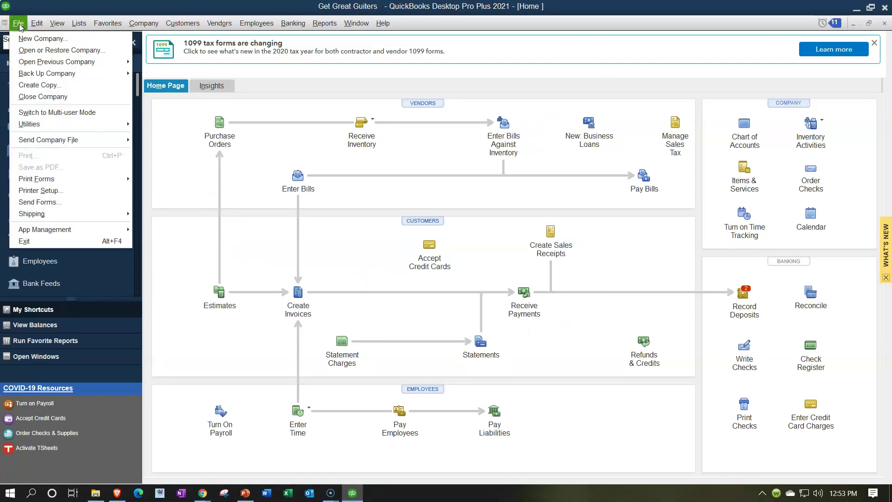
click(43, 99)
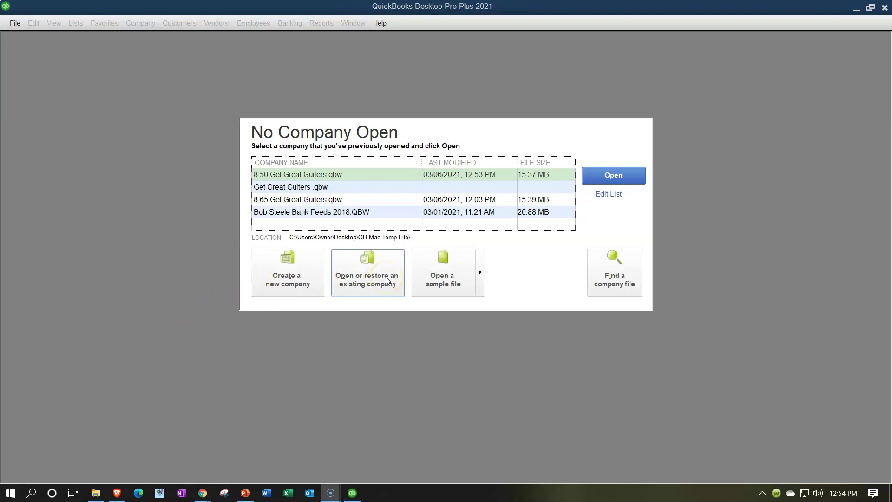
click(169, 152)
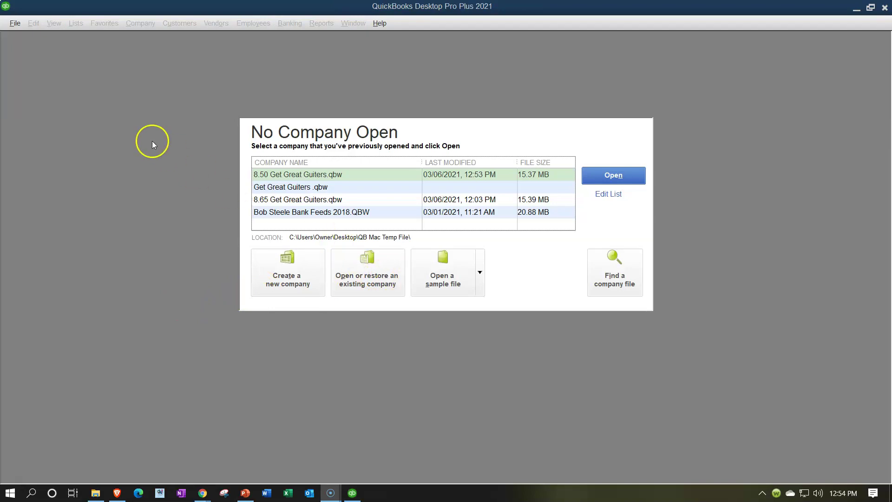
- Start restoring a local backup copy and choose the Starting point Adjusting Entries backup file from the desktop
click(21, 26)
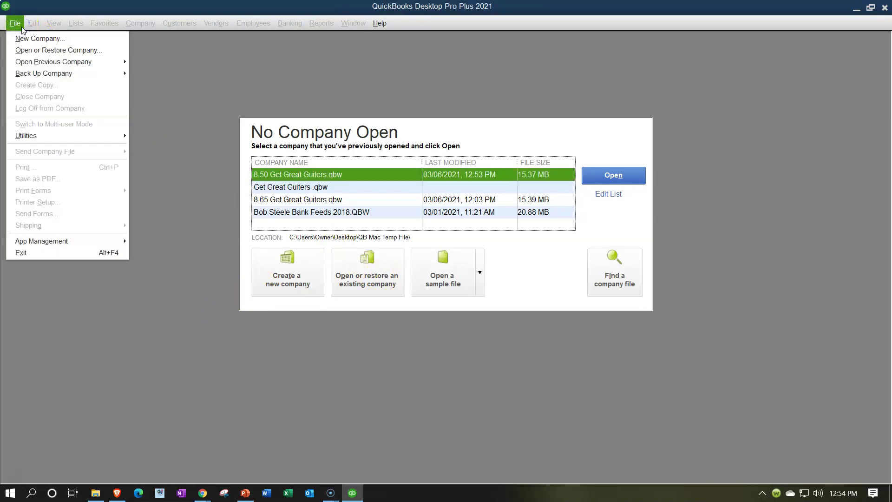
click(37, 51)
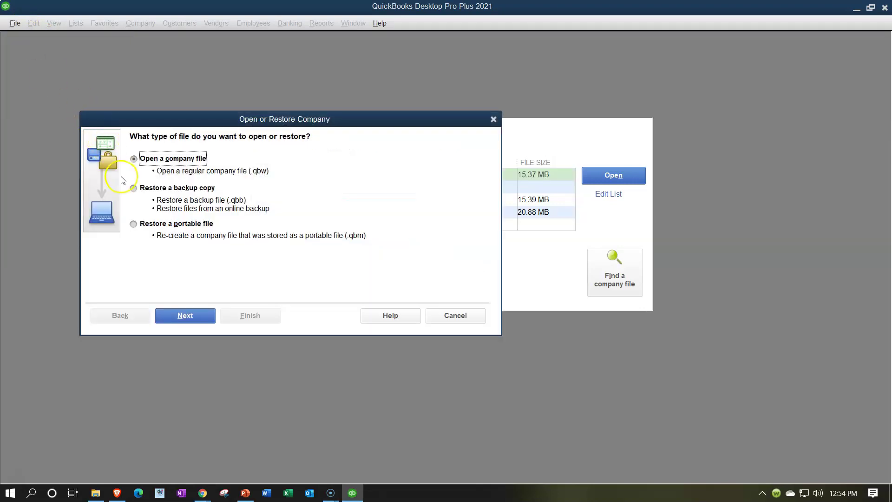
click(135, 189)
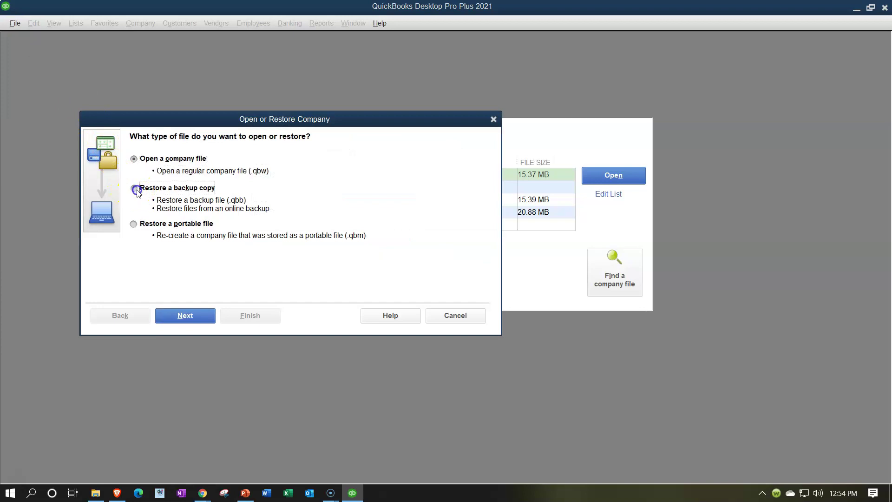
click(192, 313)
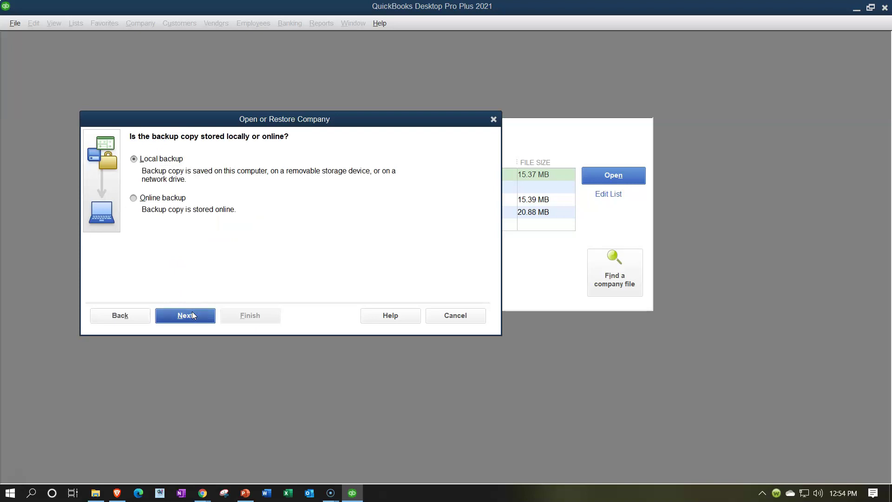
click(192, 315)
click(138, 218)
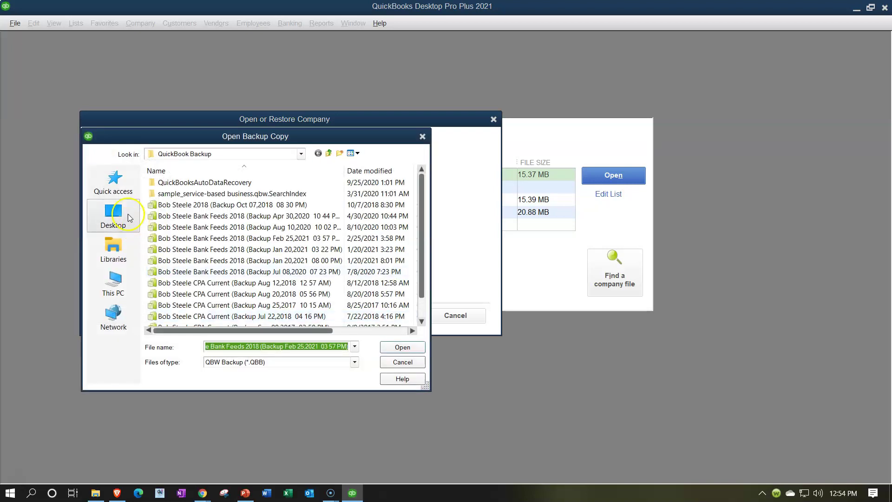
scroll(208, 232, down, 3)
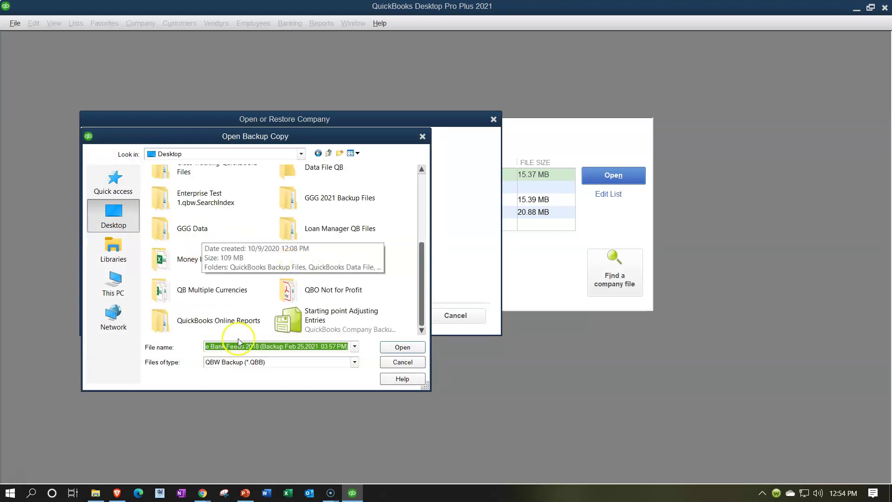
click(324, 320)
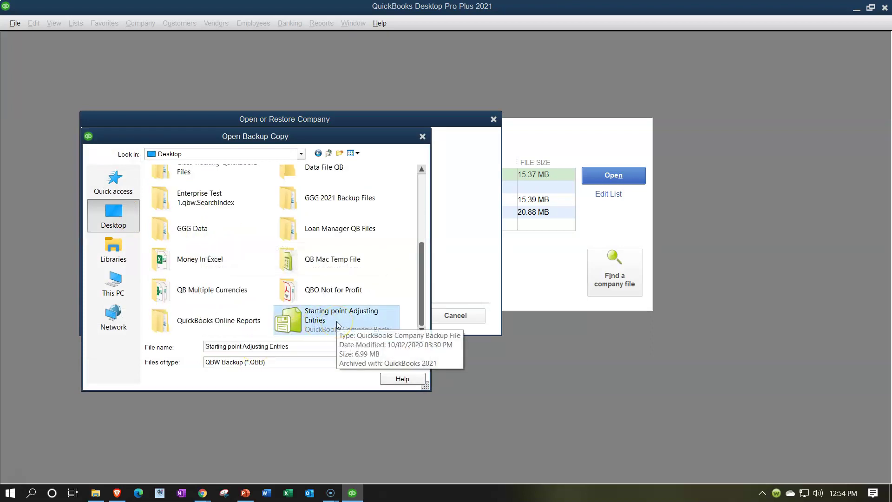
double_click(320, 321)
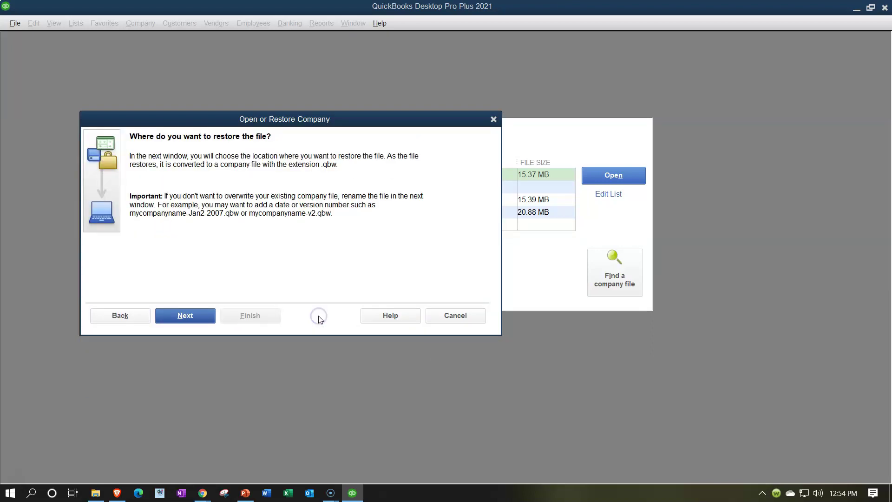
- Save the restored company file as Get Great Guiters in the Data File QB folder on the desktop
click(193, 315)
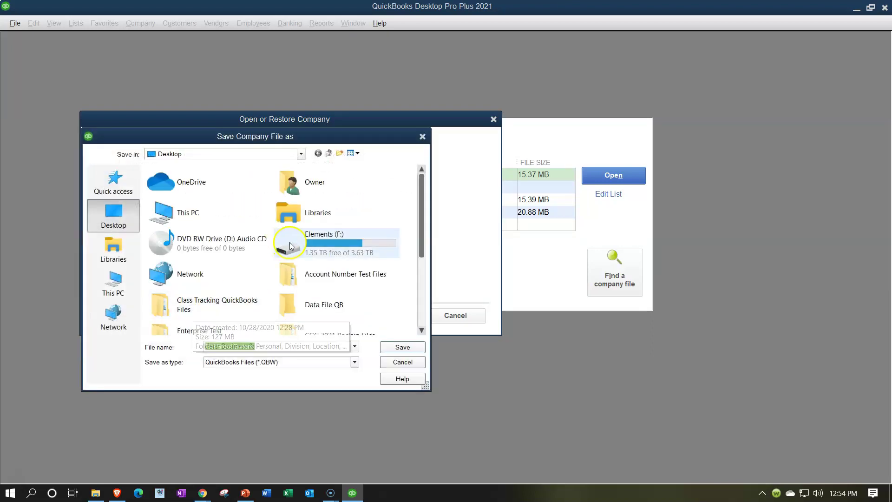
scroll(302, 267, down, 3)
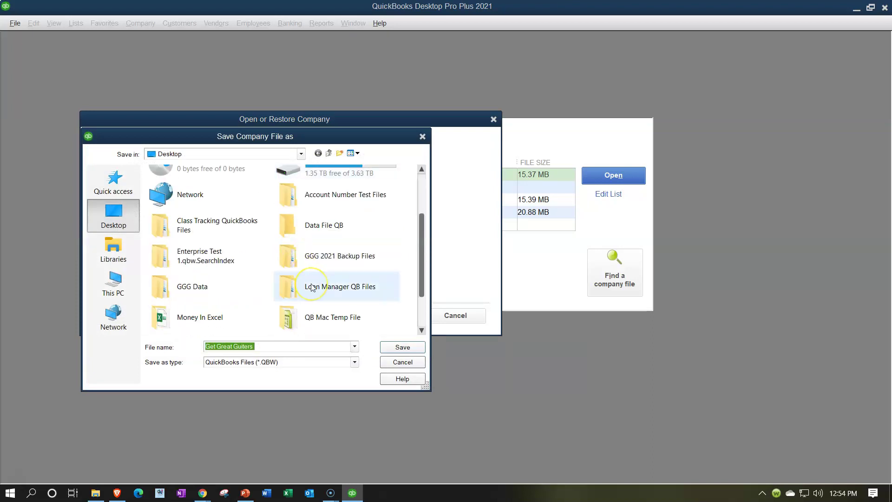
double_click(311, 227)
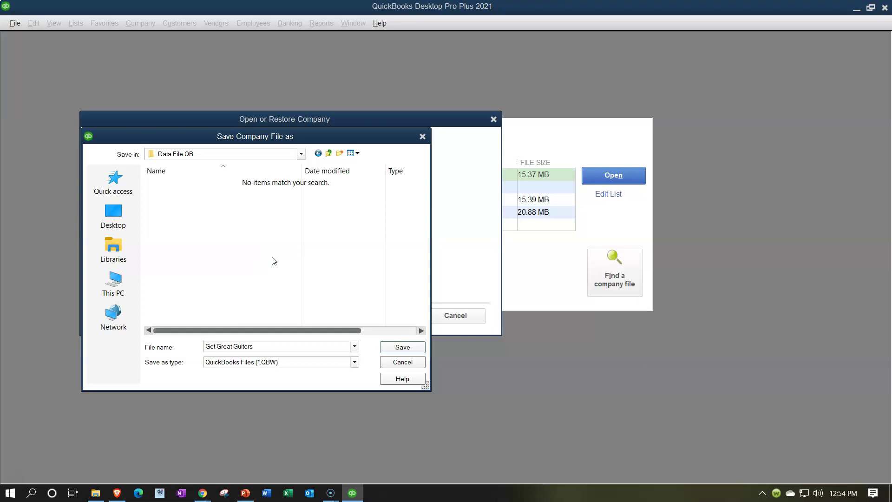
click(198, 220)
click(263, 347)
double_click(263, 347)
click(264, 347)
click(386, 347)
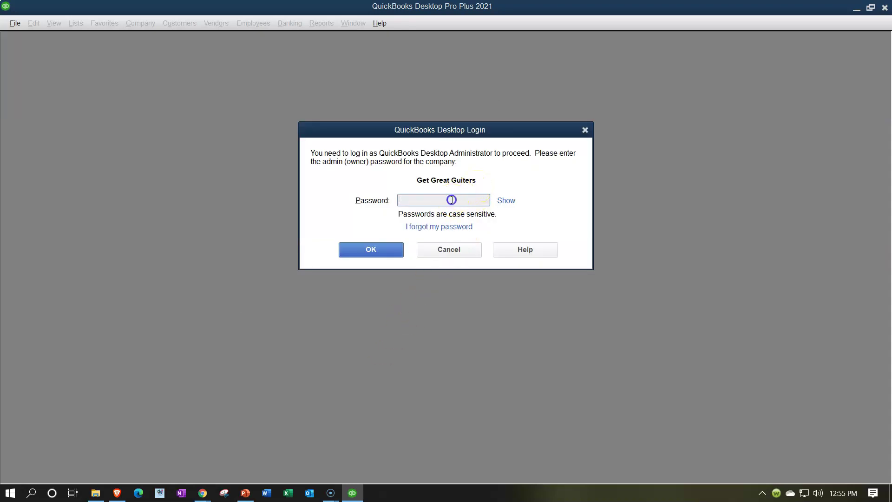
- Log in to the restored Get Great Guiters company with the administrator password
text(*******)
click(387, 250)
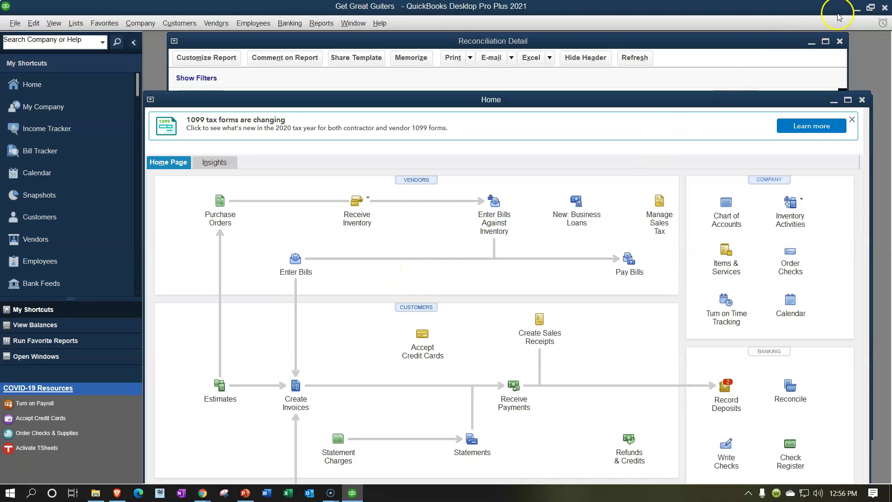
- Minimize QuickBooks Desktop and open the Data File QB folder on the Windows desktop
click(855, 7)
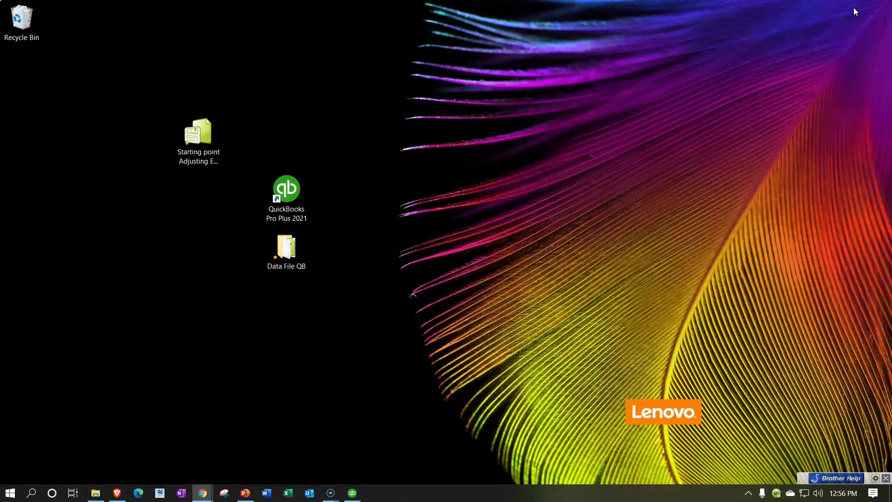
click(206, 131)
click(275, 185)
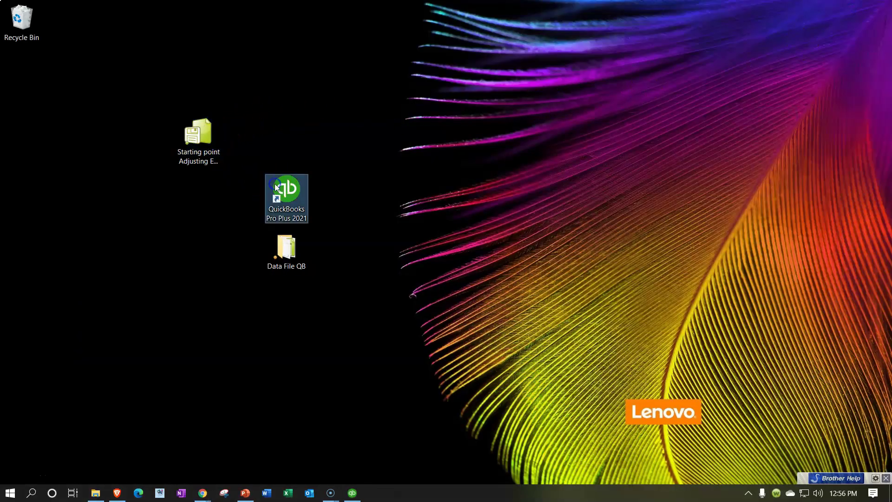
click(291, 242)
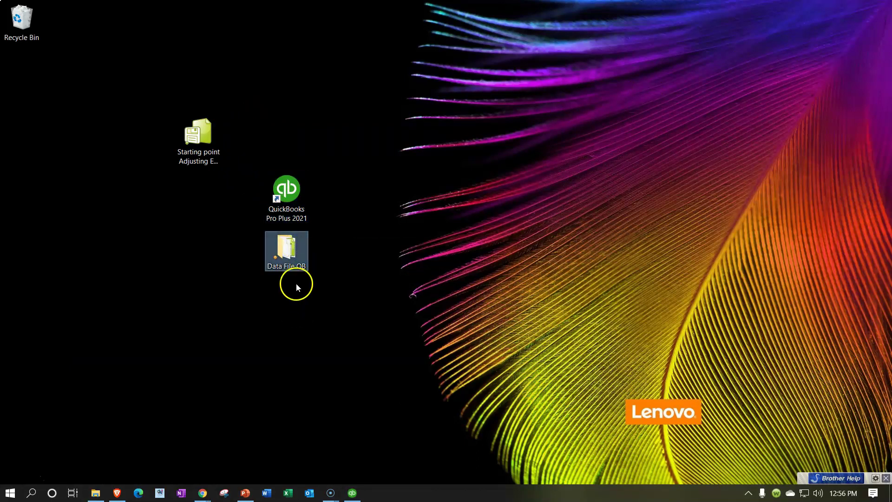
double_click(286, 247)
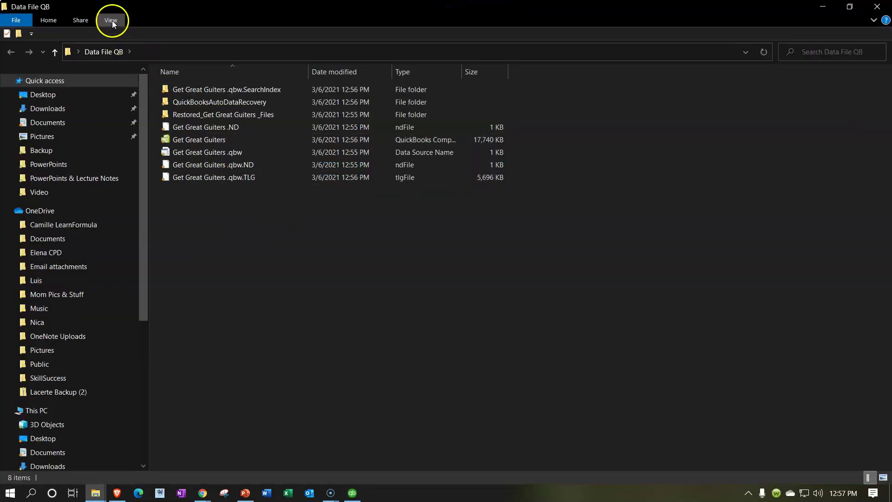
- Show the Data File QB folder's contents as large icons, check the Get Great Guiters company file, and close the folder
click(112, 21)
click(156, 29)
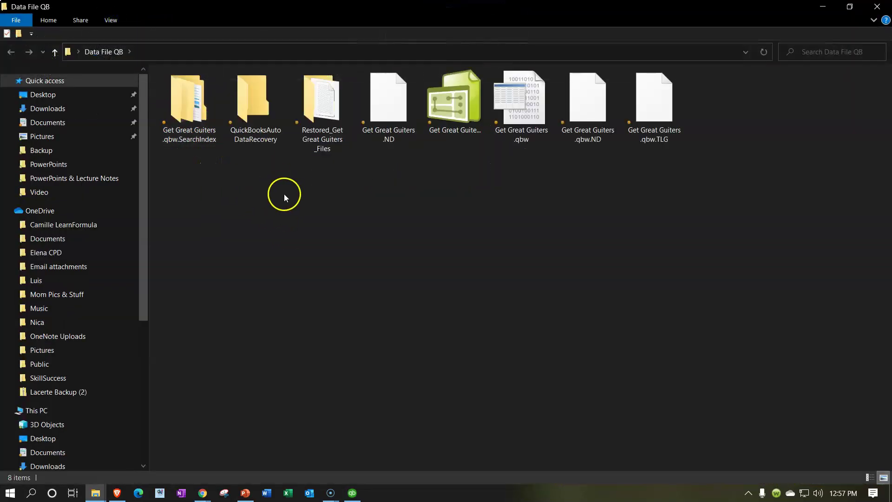
click(441, 134)
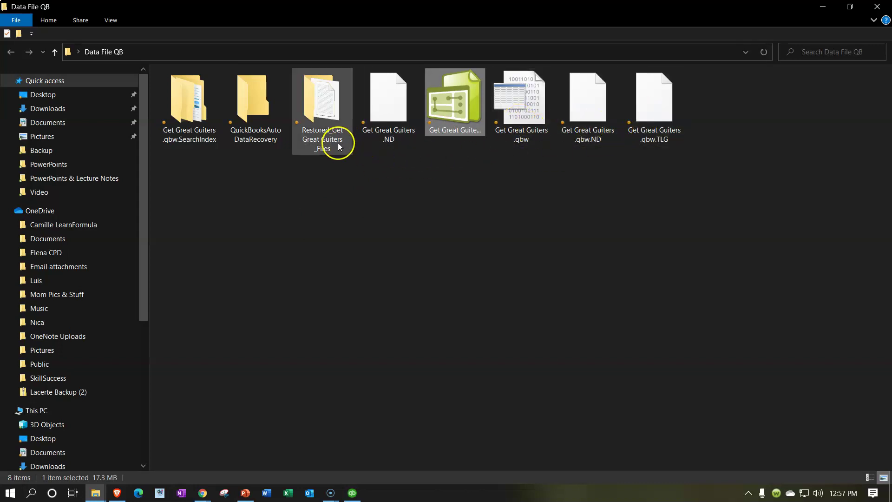
mouse_move(338, 145)
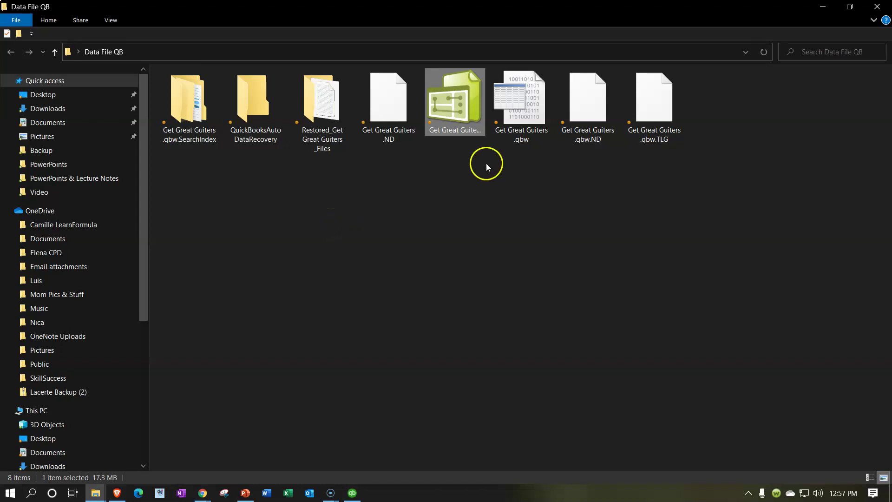
click(877, 7)
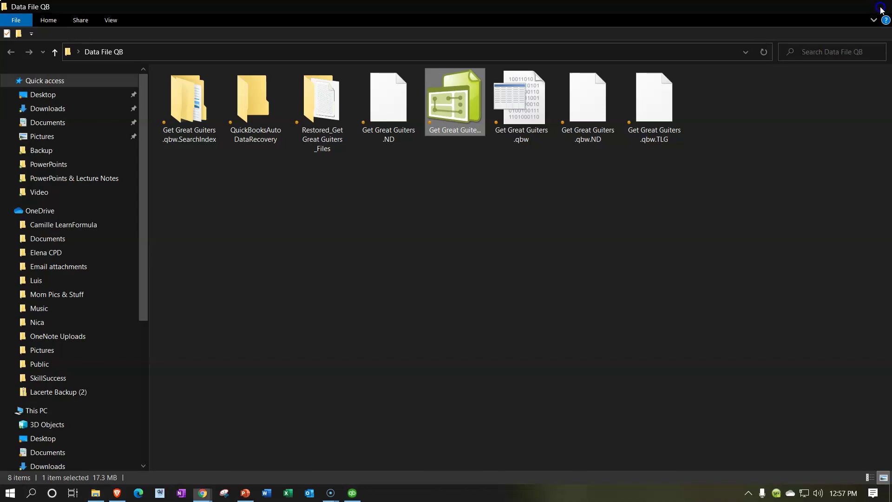
- Return to QuickBooks Desktop and check the trial download page in the browser for the available QuickBooks versions and registration note
click(364, 496)
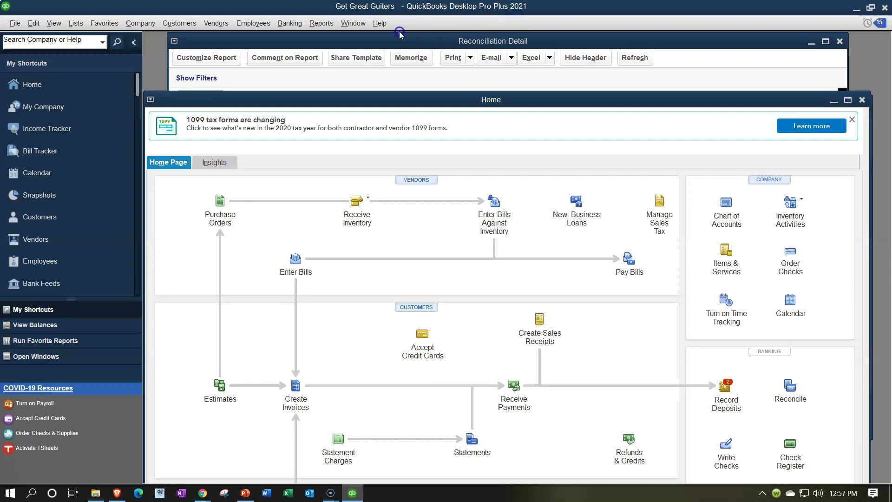
click(379, 23)
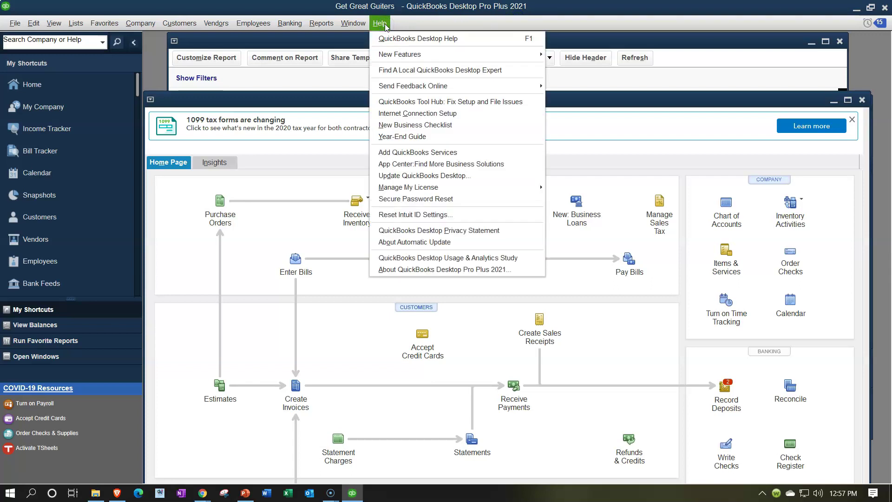
click(384, 25)
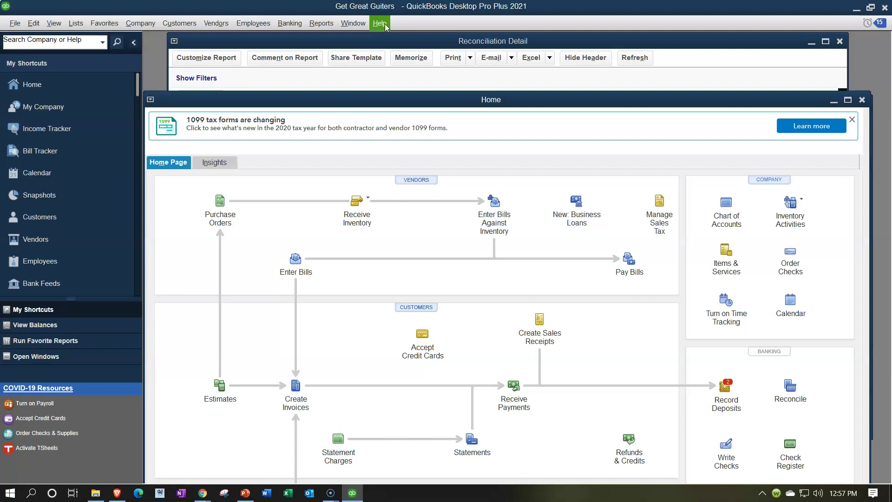
mouse_move(205, 486)
click(180, 472)
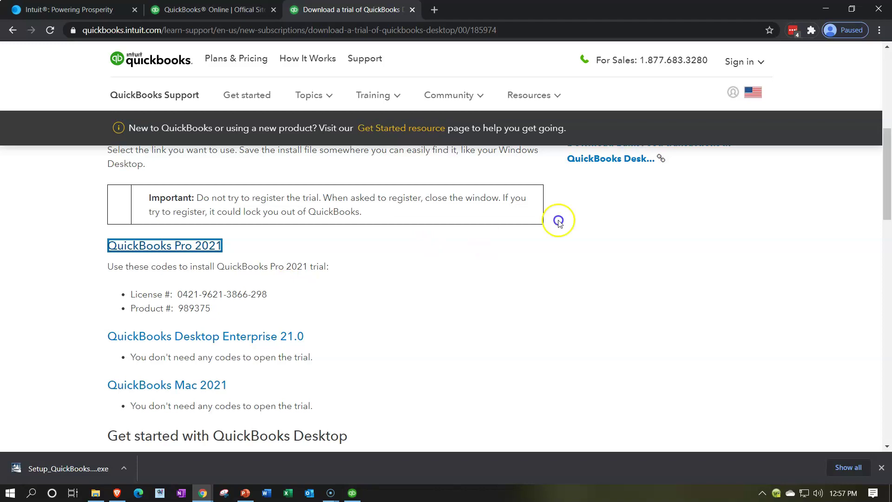
click(825, 10)
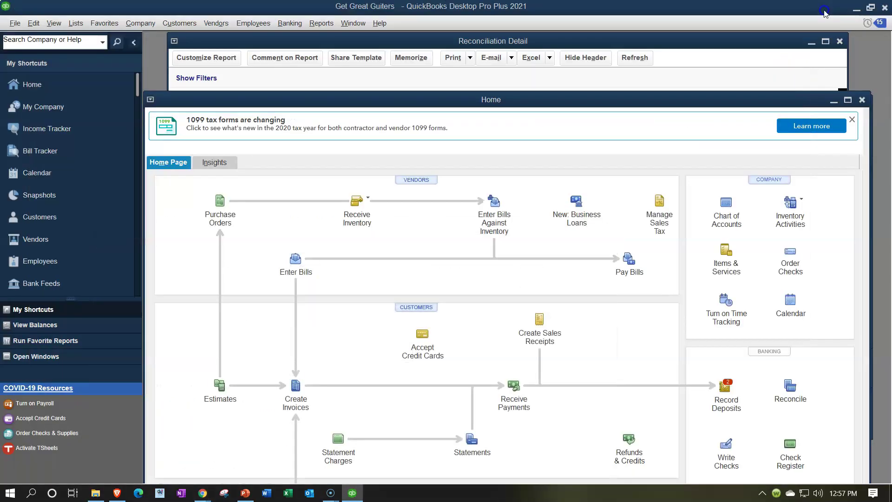
- Download all selected QuickBooks Desktop updates and close the update window
click(380, 24)
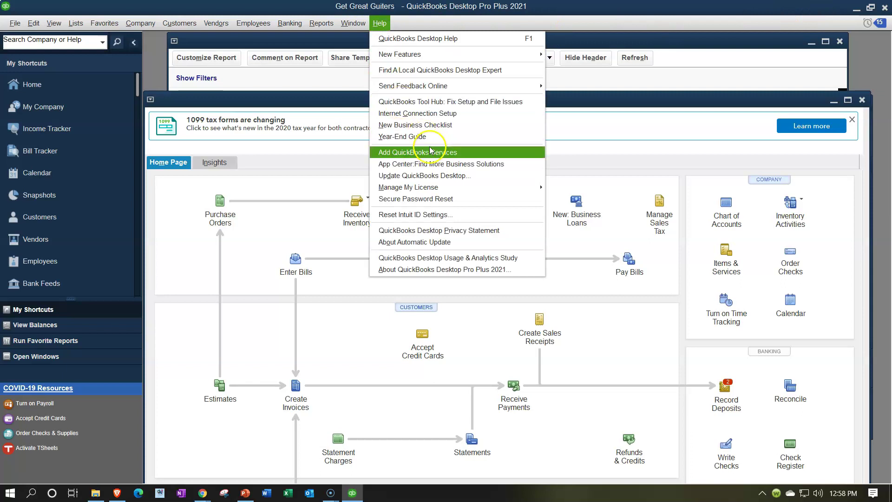
click(471, 179)
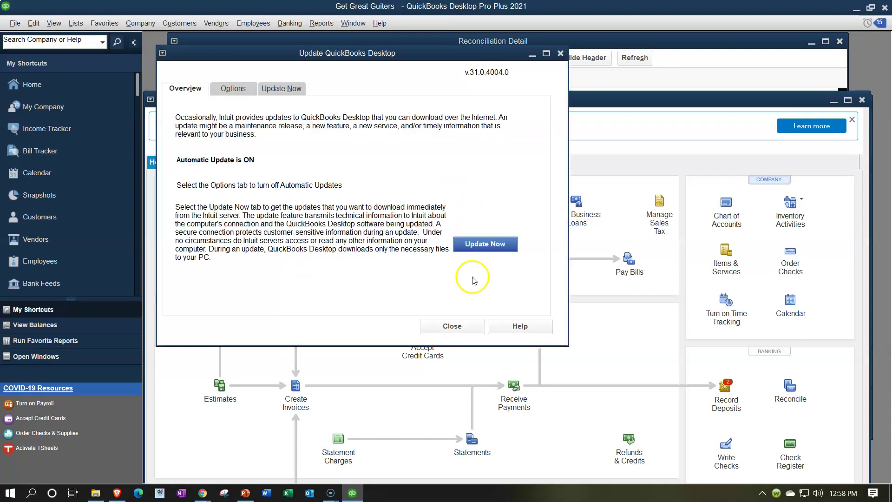
click(493, 250)
click(431, 248)
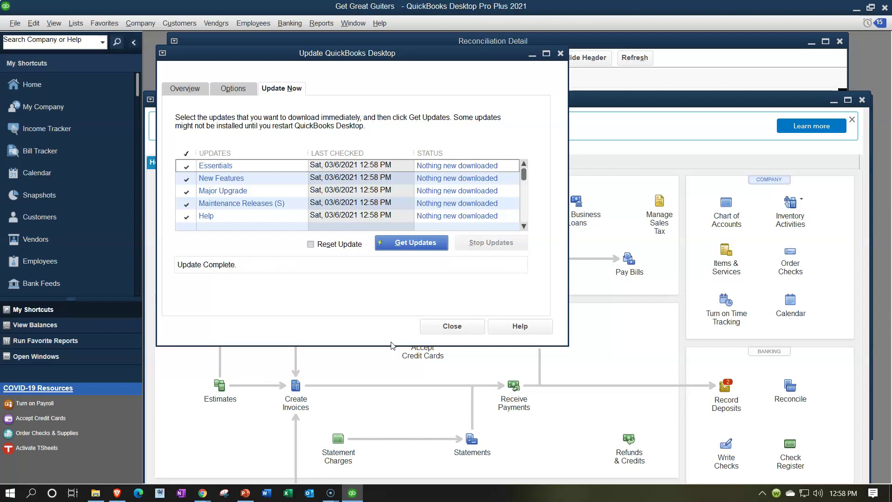
click(433, 326)
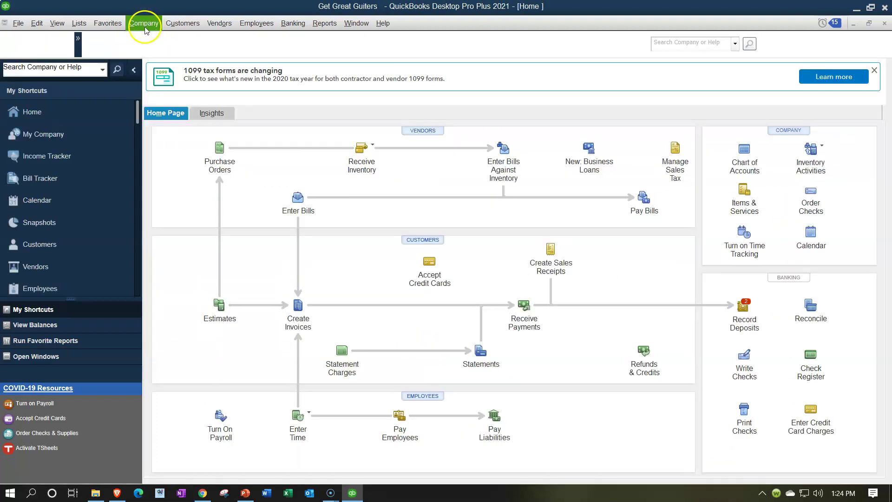
- Start exporting the company file to QuickBooks Online with the option to try it first in a 30-day free trial
click(144, 24)
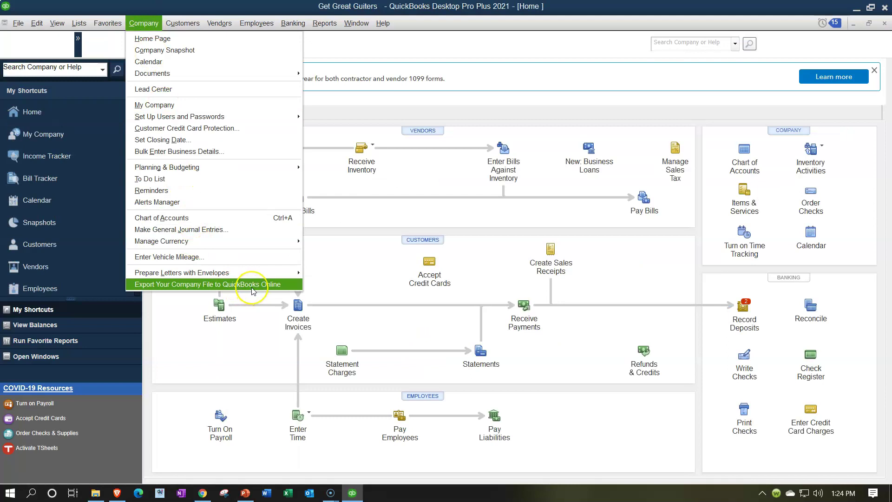
click(281, 285)
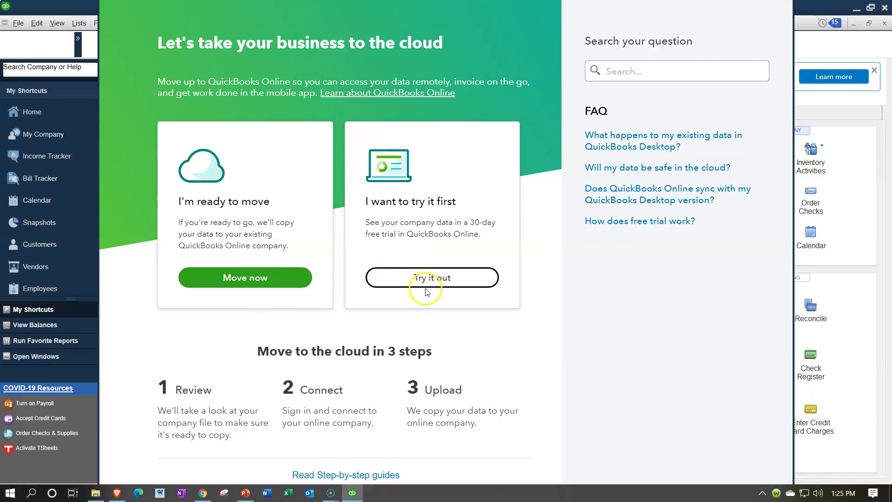
click(440, 285)
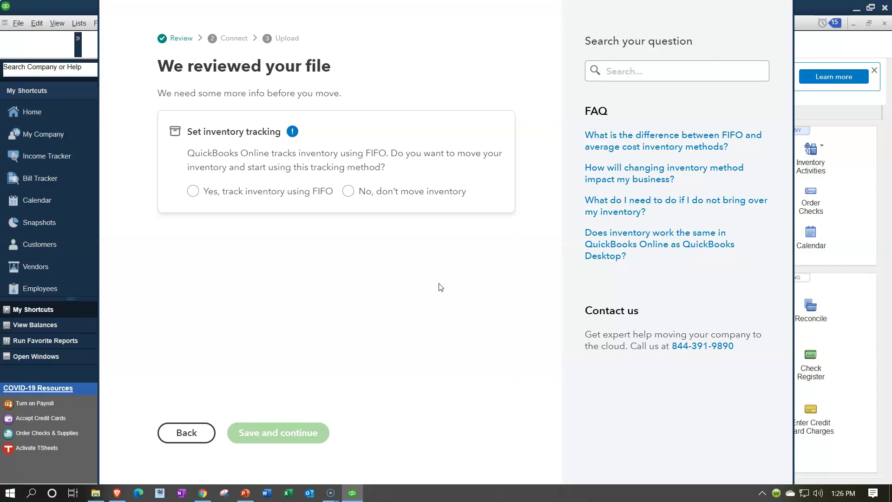
- Choose to track inventory using FIFO with a starting date of 03/06/2021 and save the setting
click(193, 191)
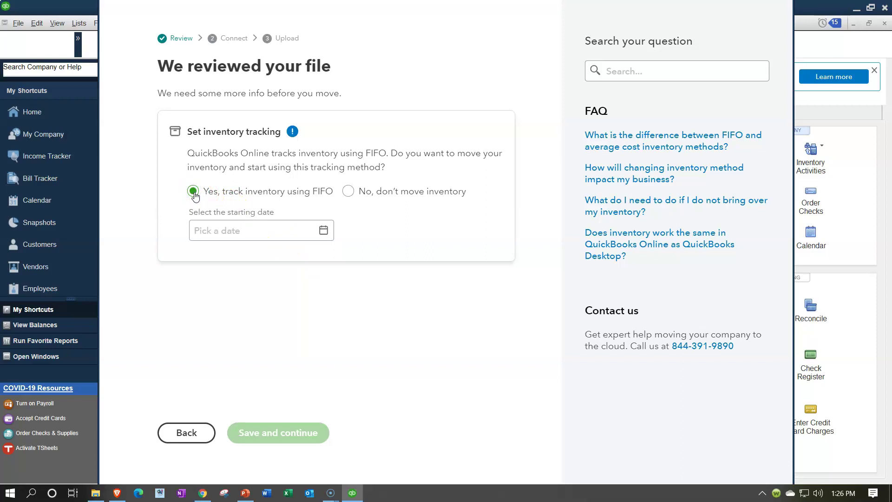
click(323, 232)
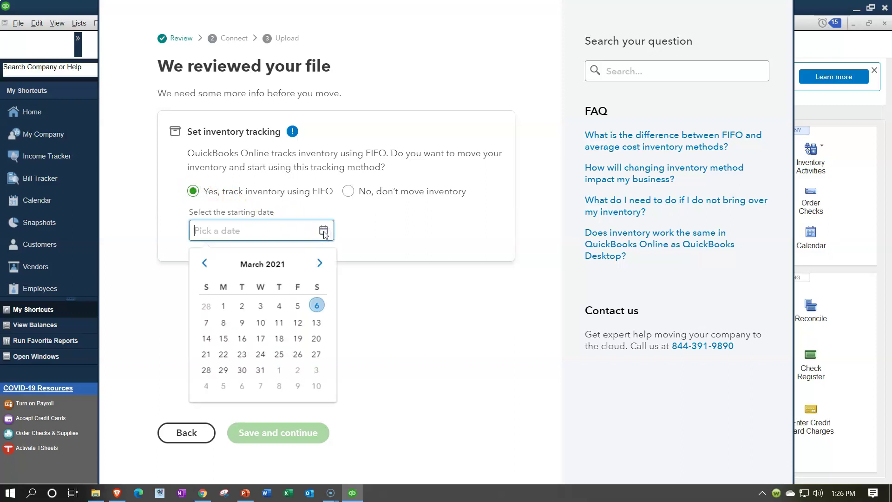
click(318, 305)
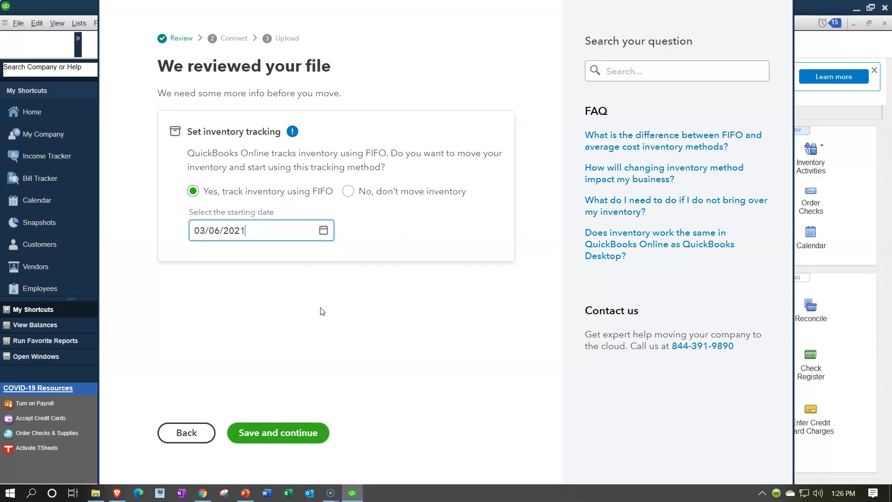
click(304, 432)
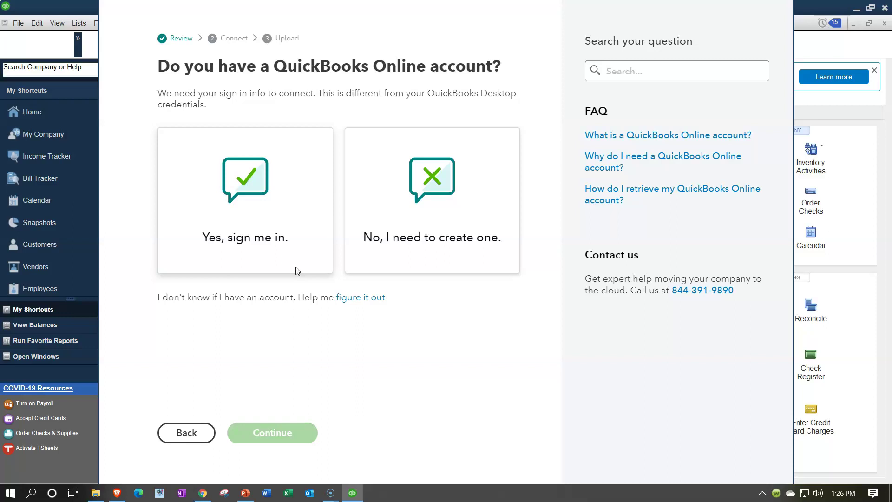
- Connect with an existing QuickBooks Online account and upload the data to a new company named Get Great Guitars Transfer from Desktop
click(402, 265)
click(303, 263)
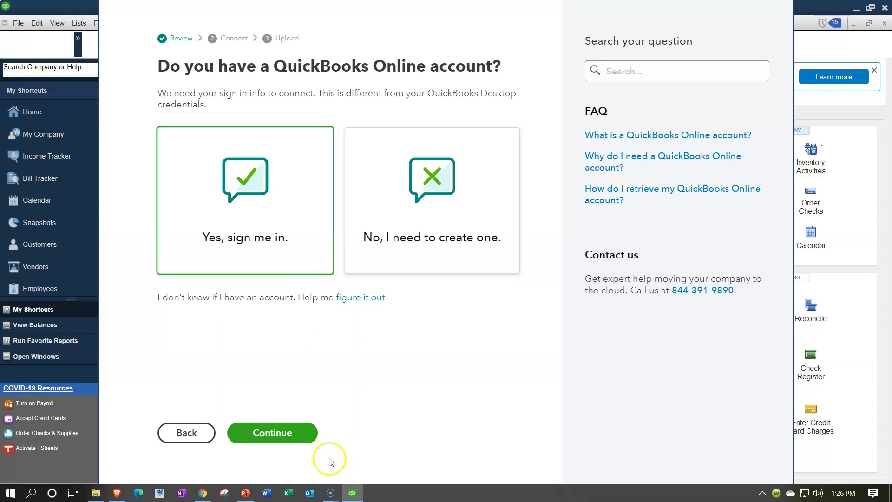
click(296, 438)
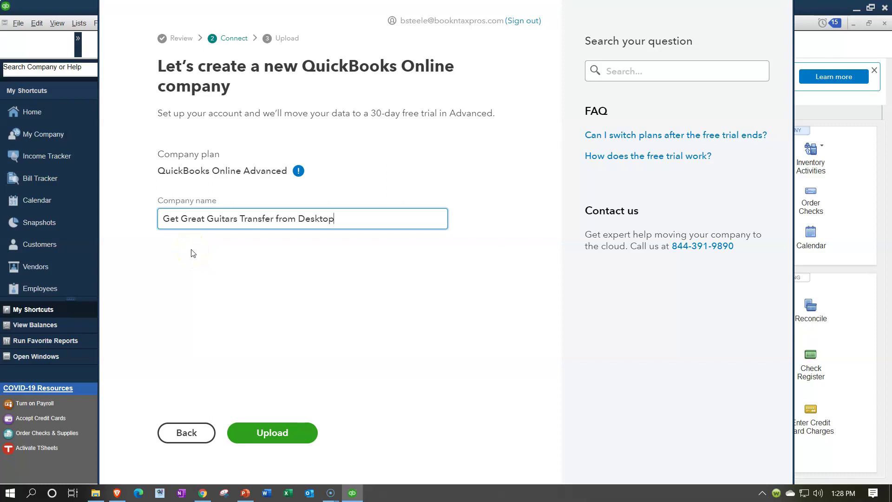
click(325, 435)
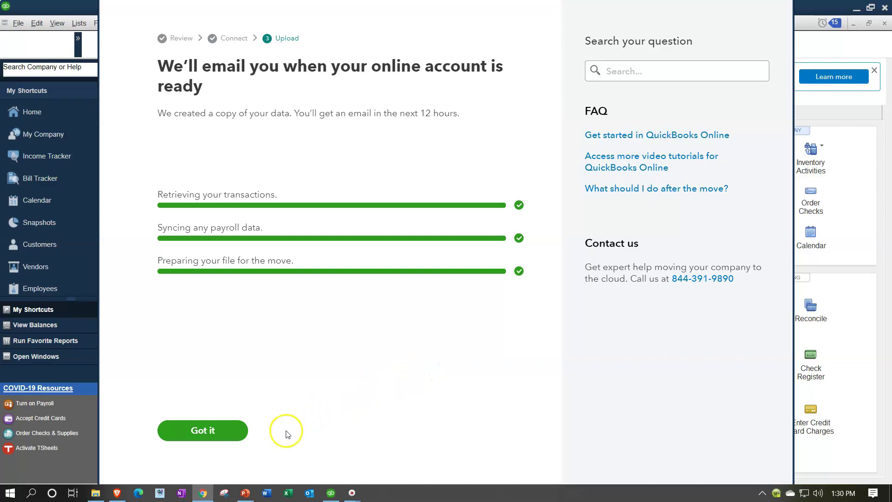
click(237, 431)
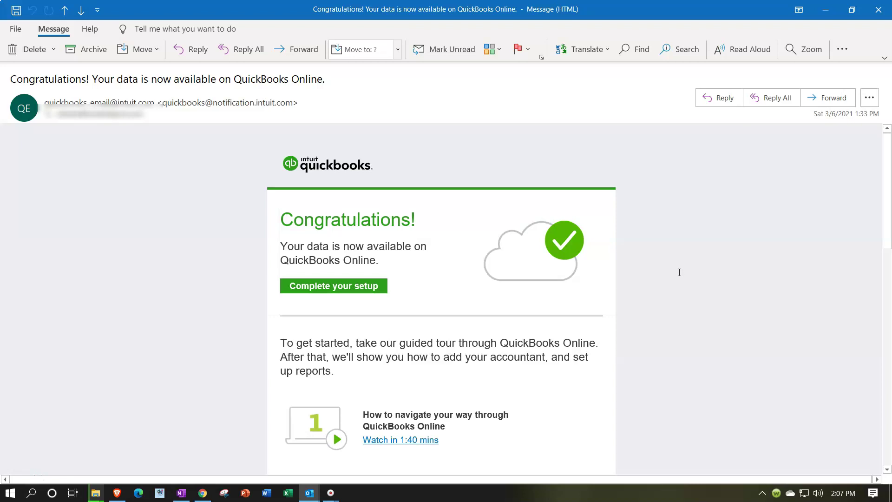
- Open the QuickBooks Online setup from the notification email and complete it with the Owner role and no accountant or bookkeeper (No, I do it all myself)
click(337, 290)
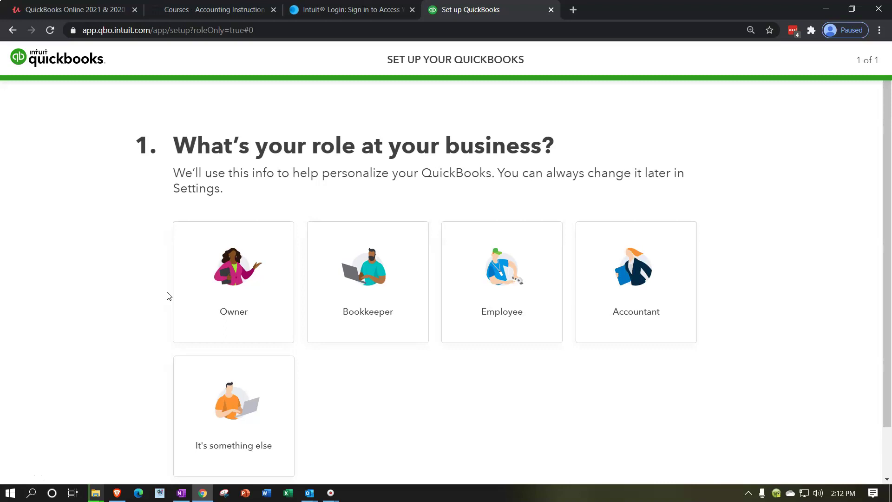
click(189, 300)
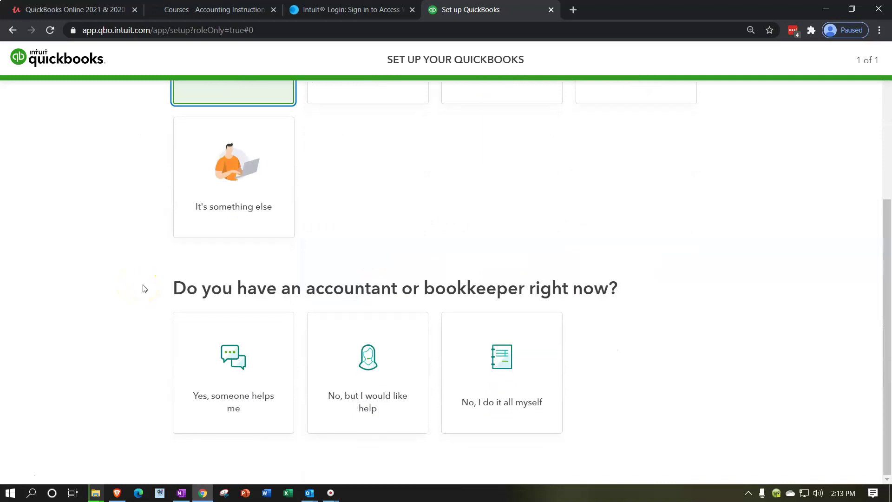
click(494, 402)
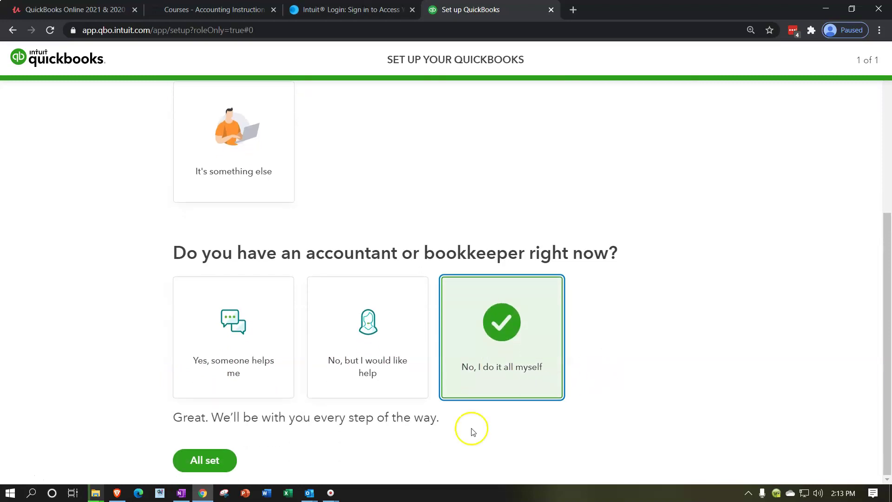
click(231, 460)
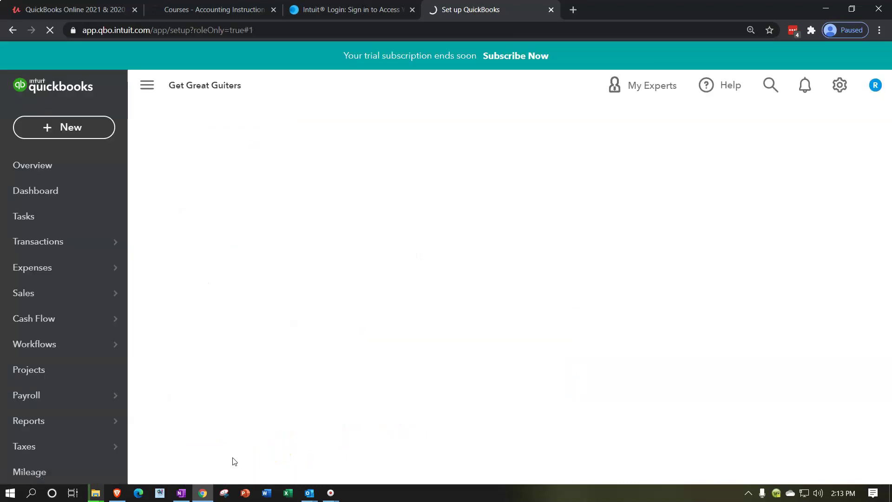
click(277, 319)
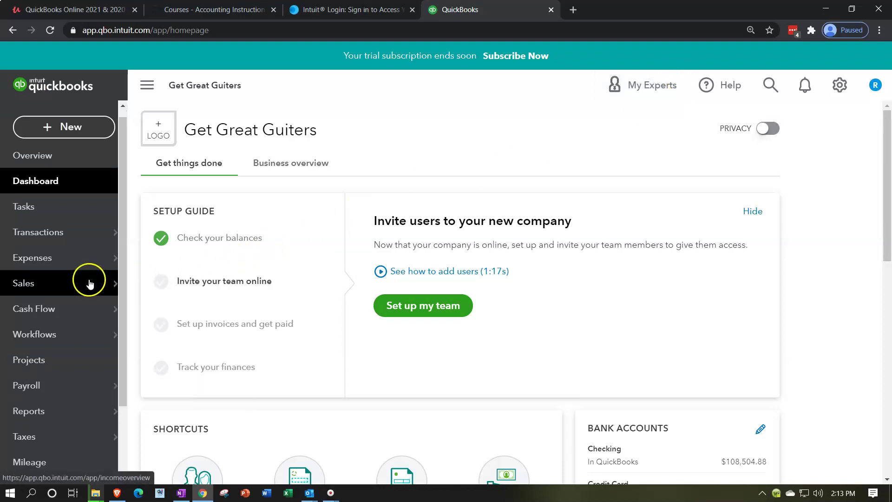
- Open the Balance Sheet from the favorite reports in QuickBooks Online
scroll(90, 284, down, 2)
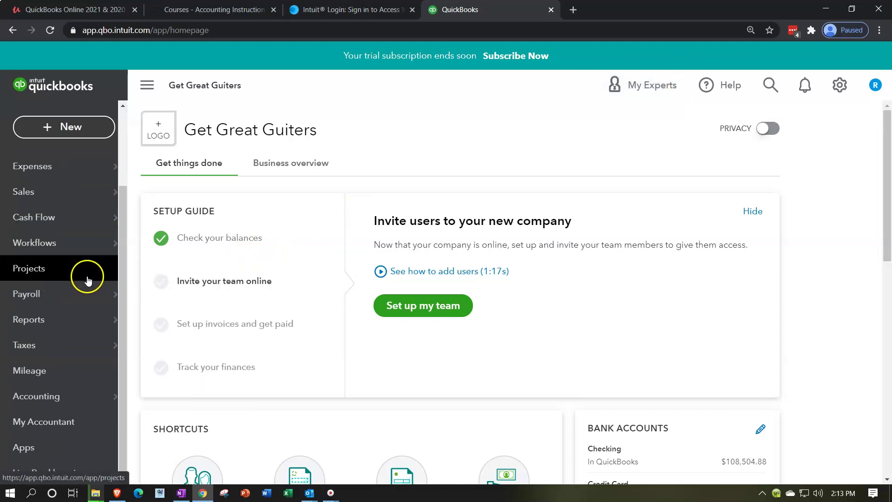
click(48, 328)
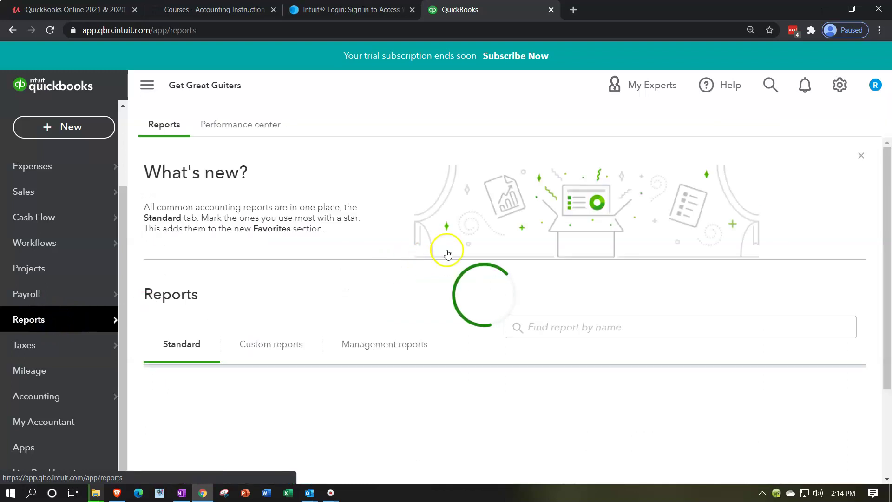
scroll(447, 253, down, 2)
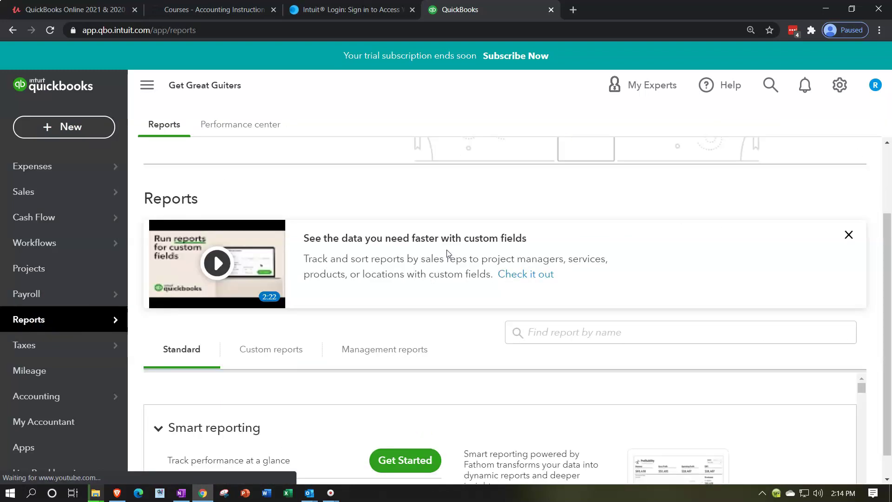
scroll(447, 253, down, 1)
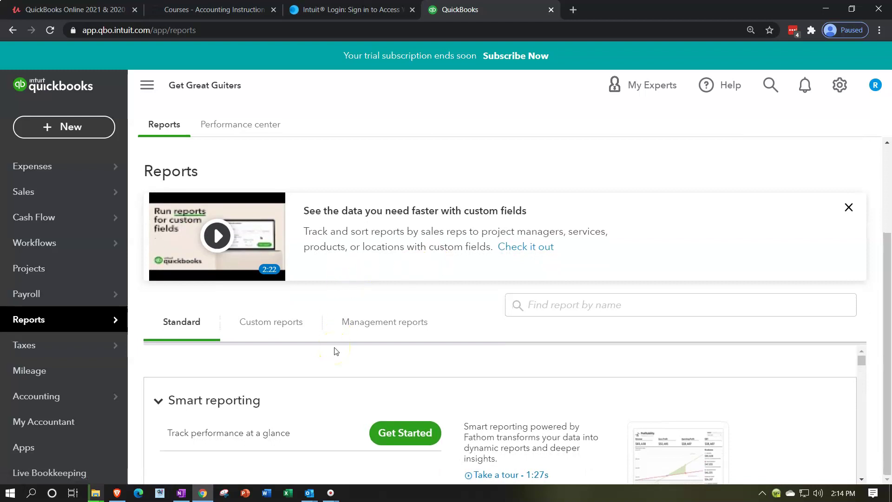
key(ctrl+minus)
scroll(291, 407, down, 2)
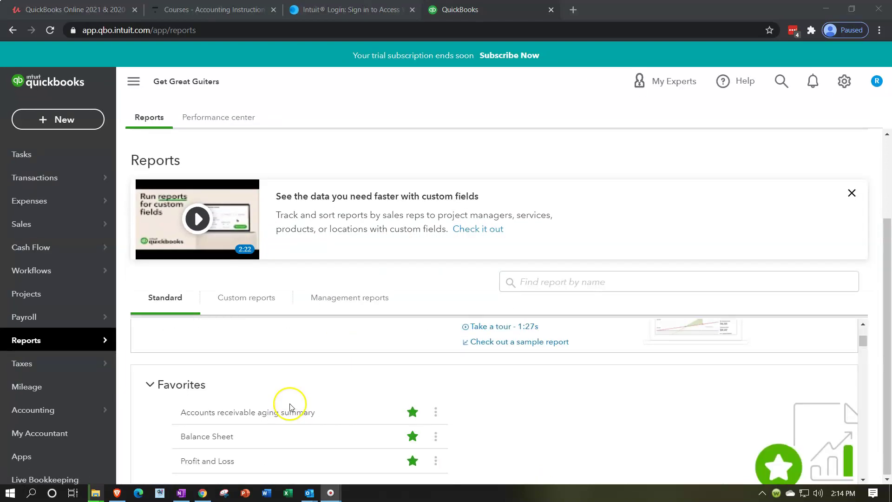
click(212, 437)
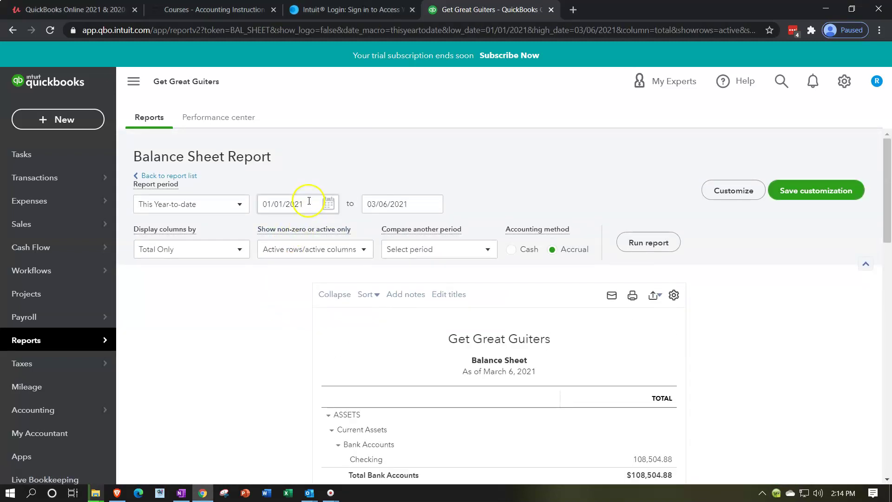
- Run the Balance Sheet for 01/01/2021 to 12/31/2021 and review its asset accounts
click(309, 201)
text(010)
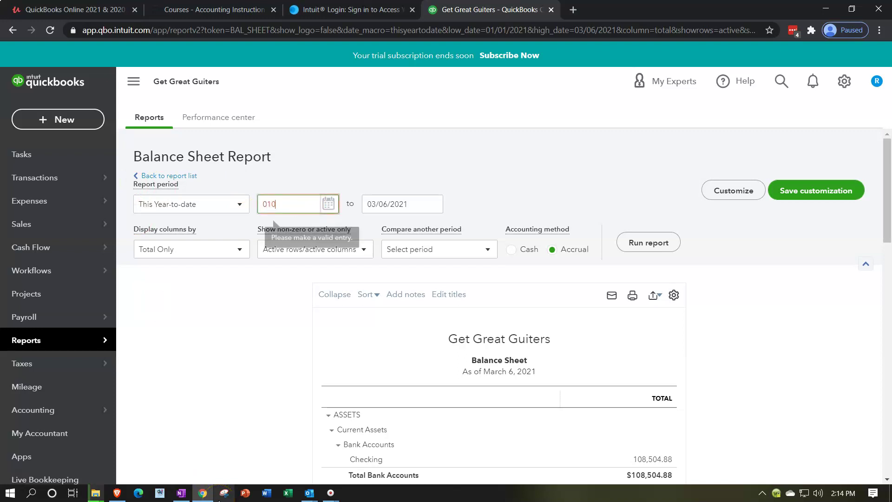
text(121)
text(/31/2021)
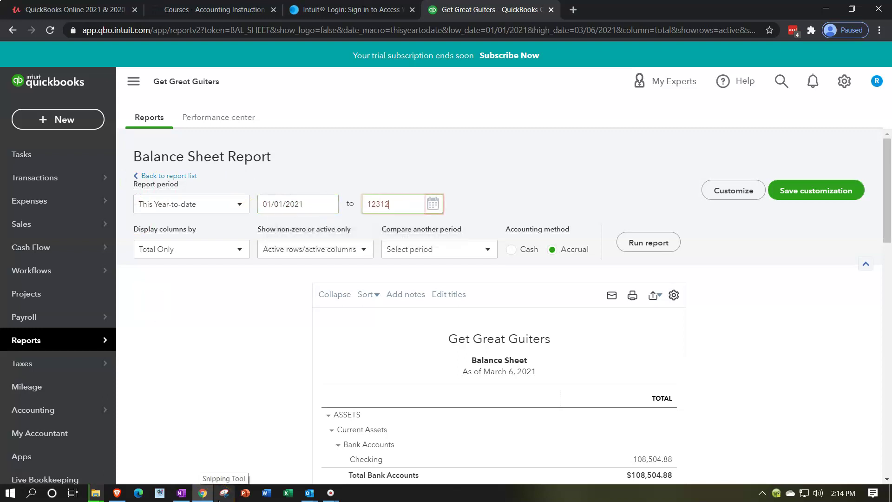
key(Tab)
click(648, 243)
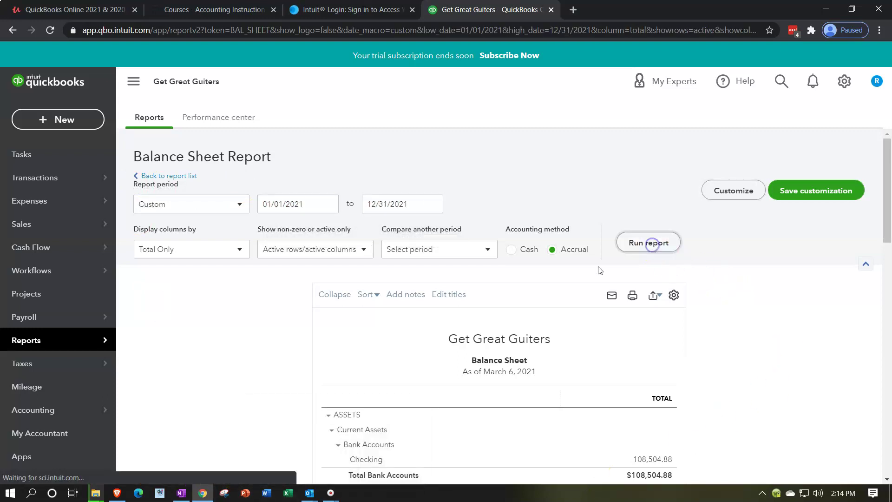
scroll(247, 330, down, 2)
scroll(246, 331, down, 2)
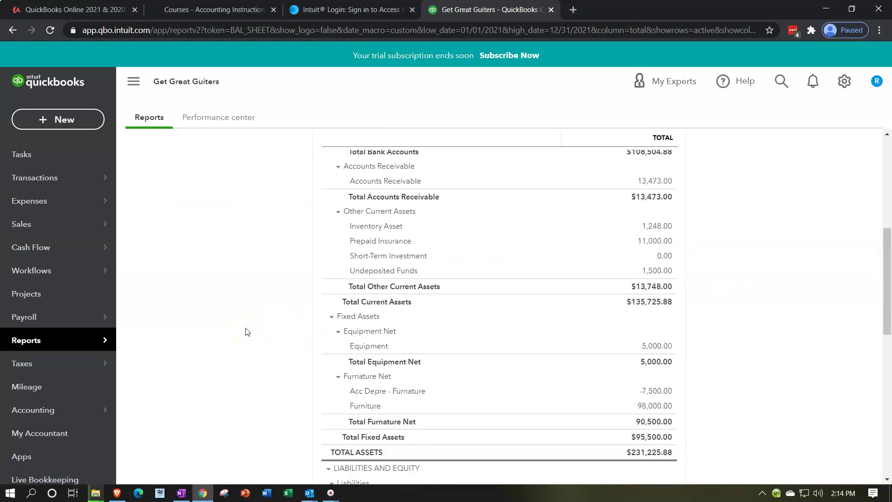
scroll(245, 185, up, 1)
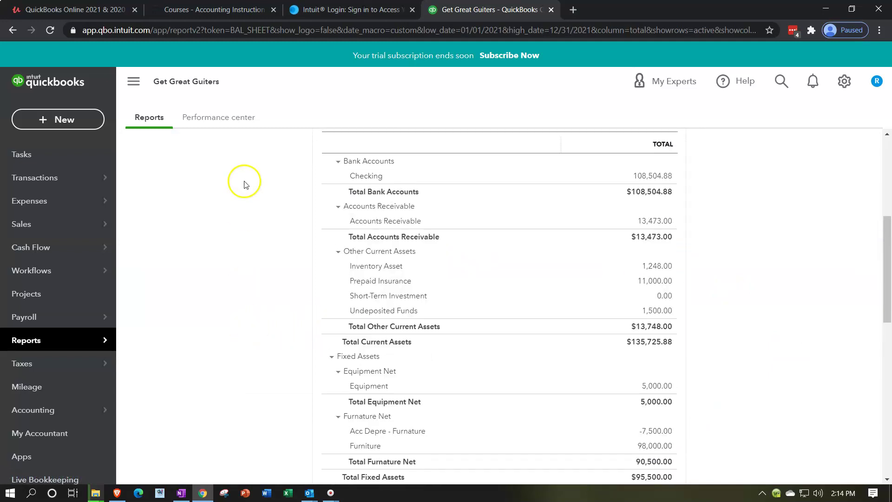
- Duplicate the Balance Sheet browser tab and open the Profit and Loss report in the copy
right_click(503, 10)
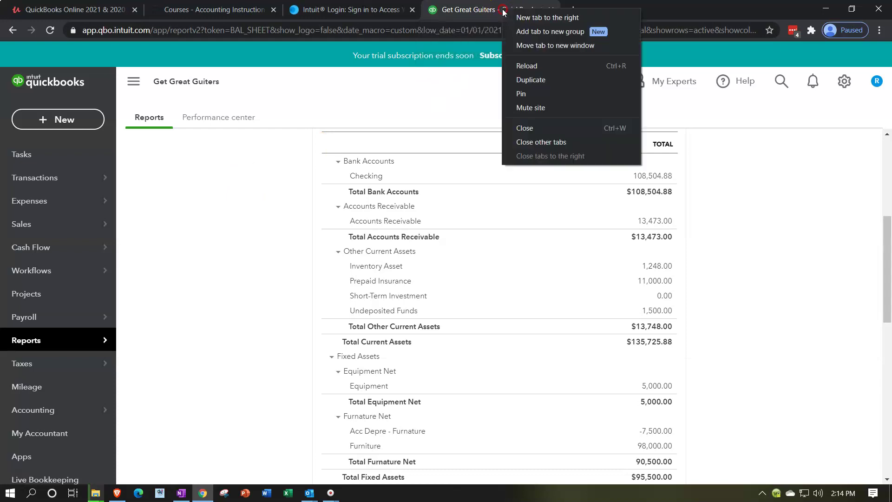
click(523, 76)
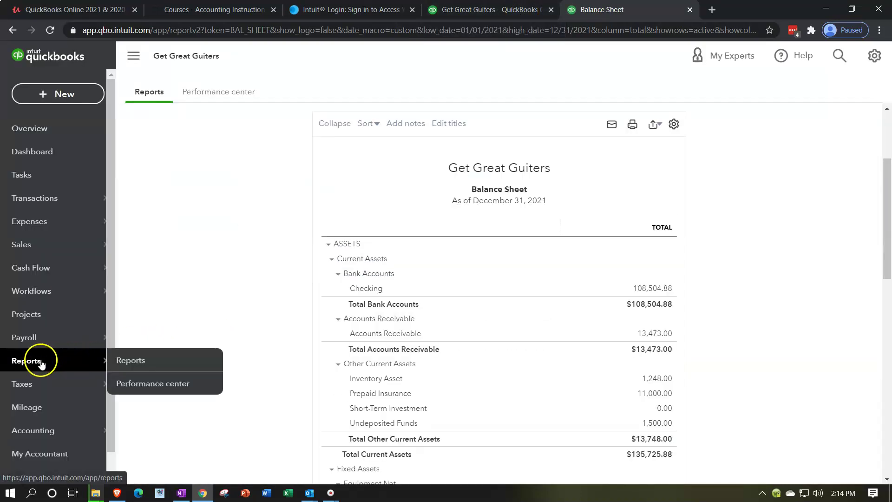
click(41, 364)
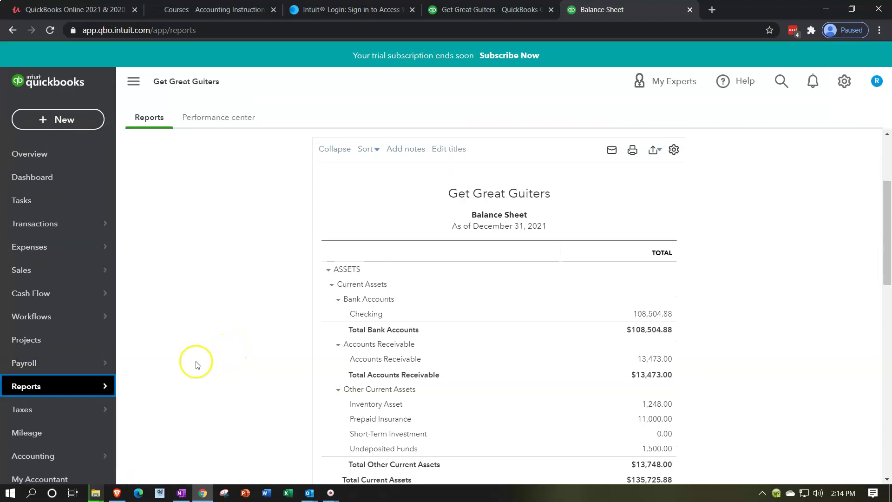
click(53, 385)
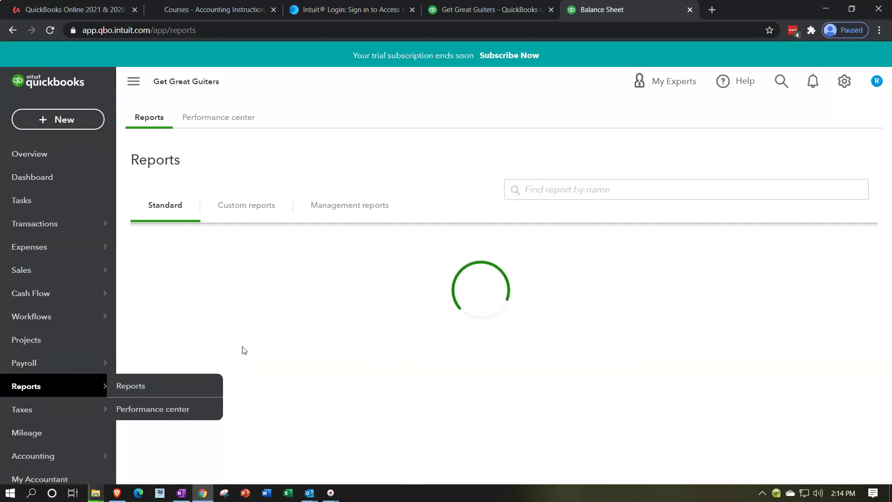
scroll(244, 349, down, 4)
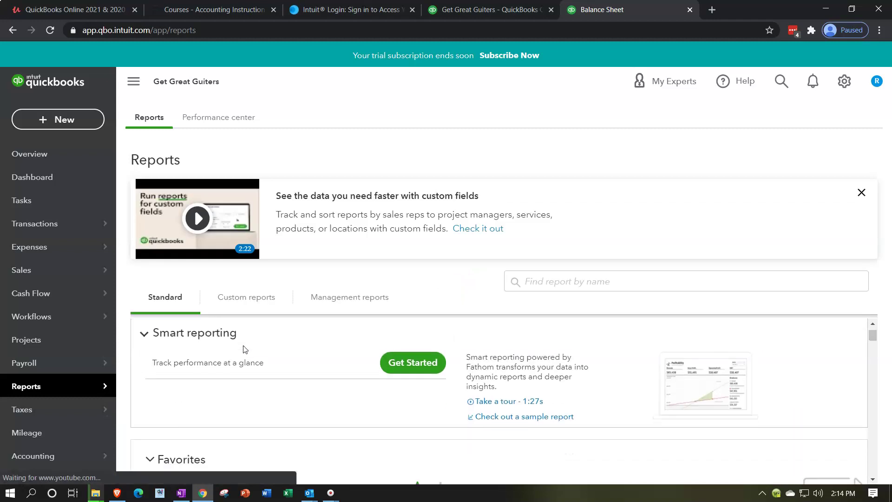
click(219, 396)
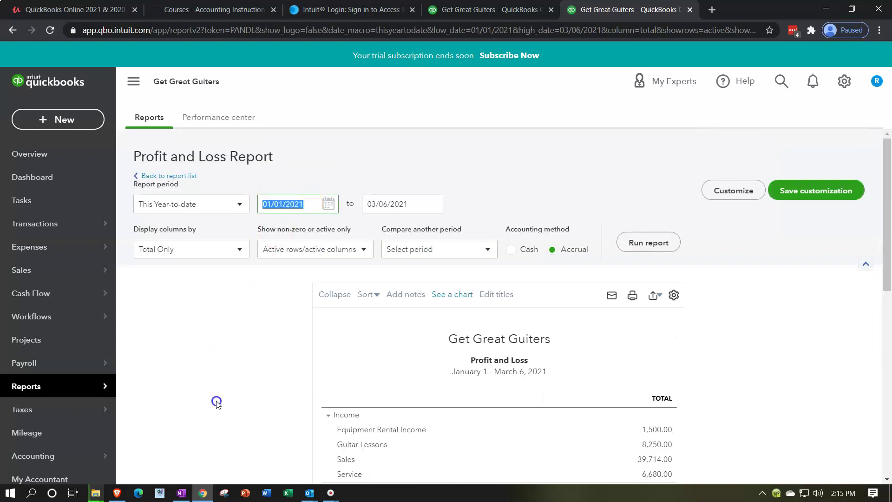
- Run the Profit and Loss report for 01/01/2021 to 12/31/2021
text(010121)
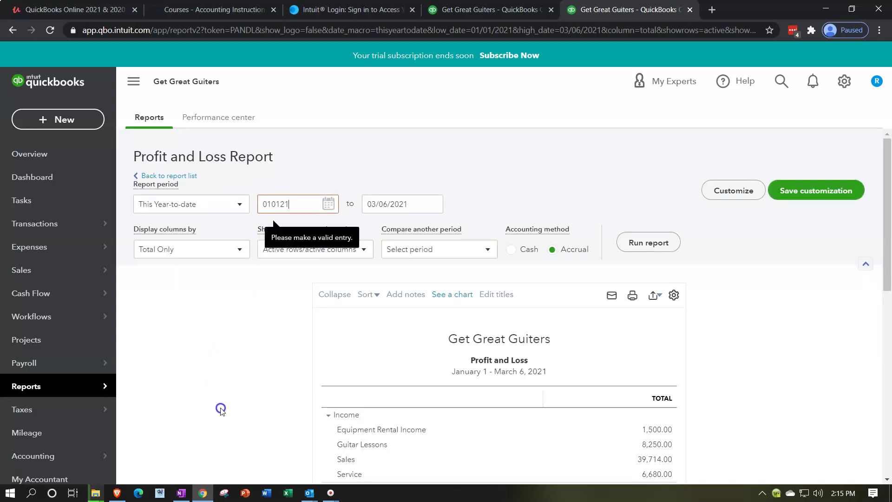
key(Tab)
text(123121)
key(Tab)
click(577, 296)
click(632, 242)
- Enlarge the Profit and Loss report with the navigation hidden and review its income, expenses and net income
scroll(480, 251, down, 3)
click(134, 83)
key(ctrl+plus)
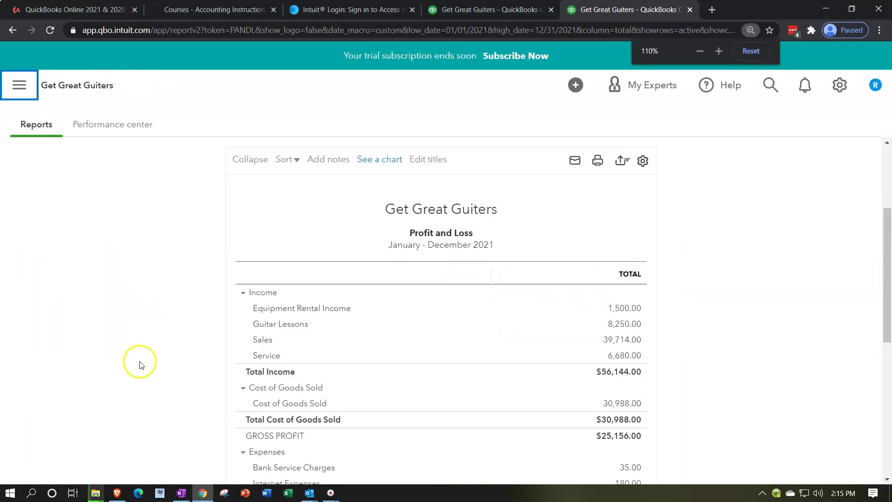
key(ctrl+plus)
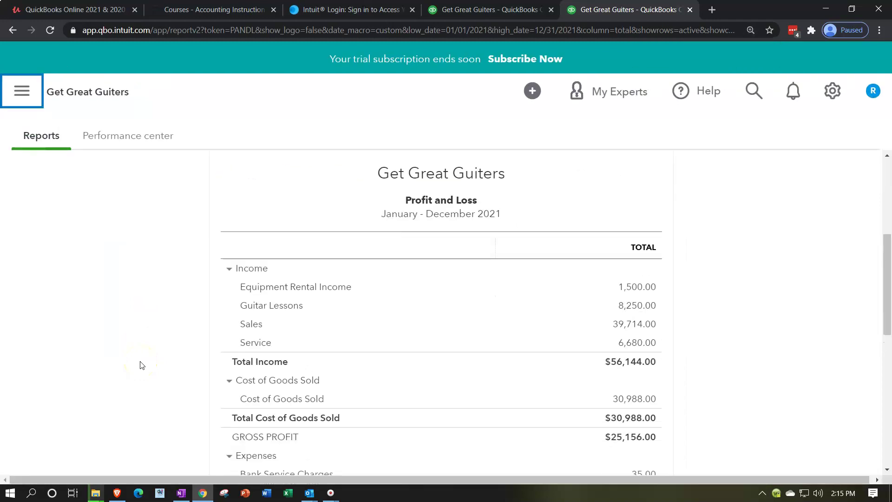
scroll(142, 365, down, 6)
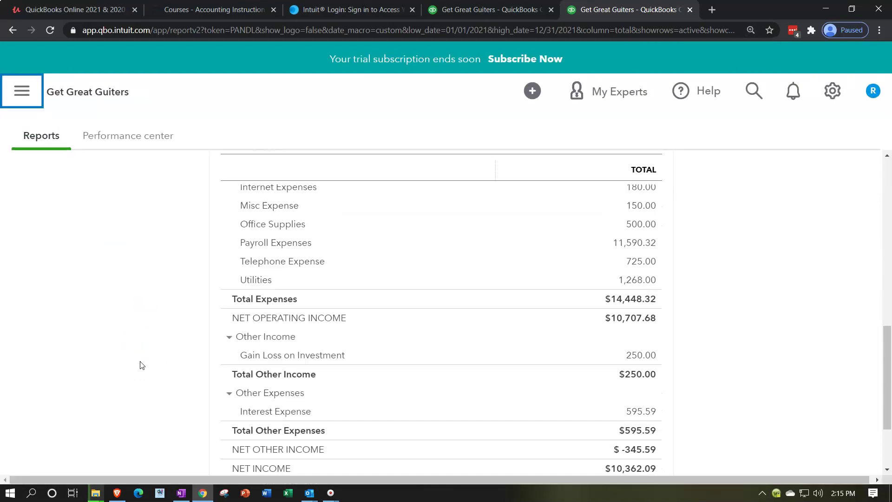
scroll(142, 365, down, 2)
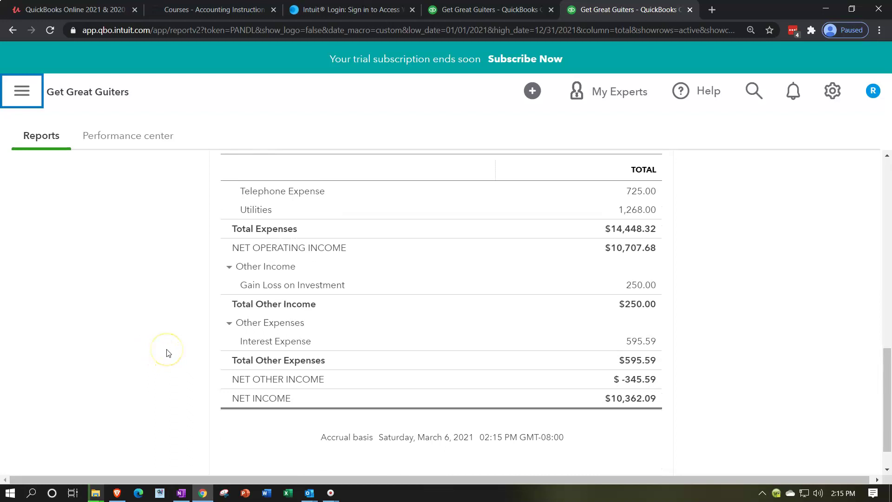
click(168, 355)
scroll(169, 358, up, 5)
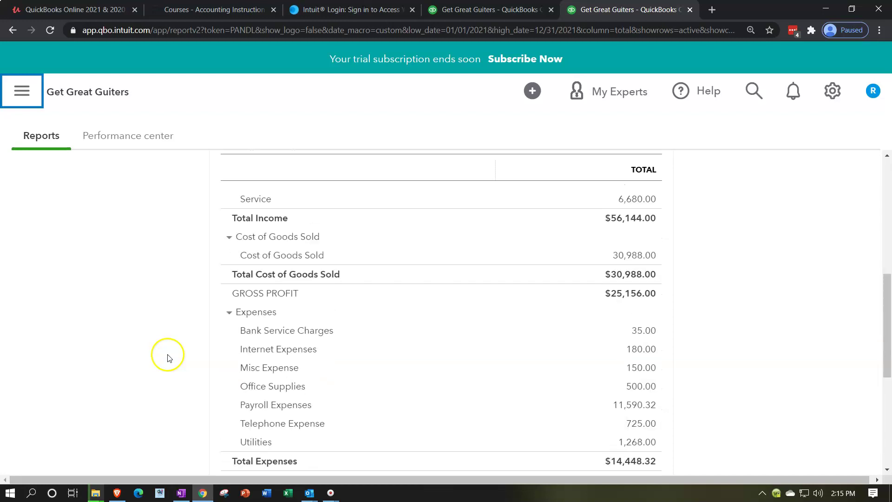